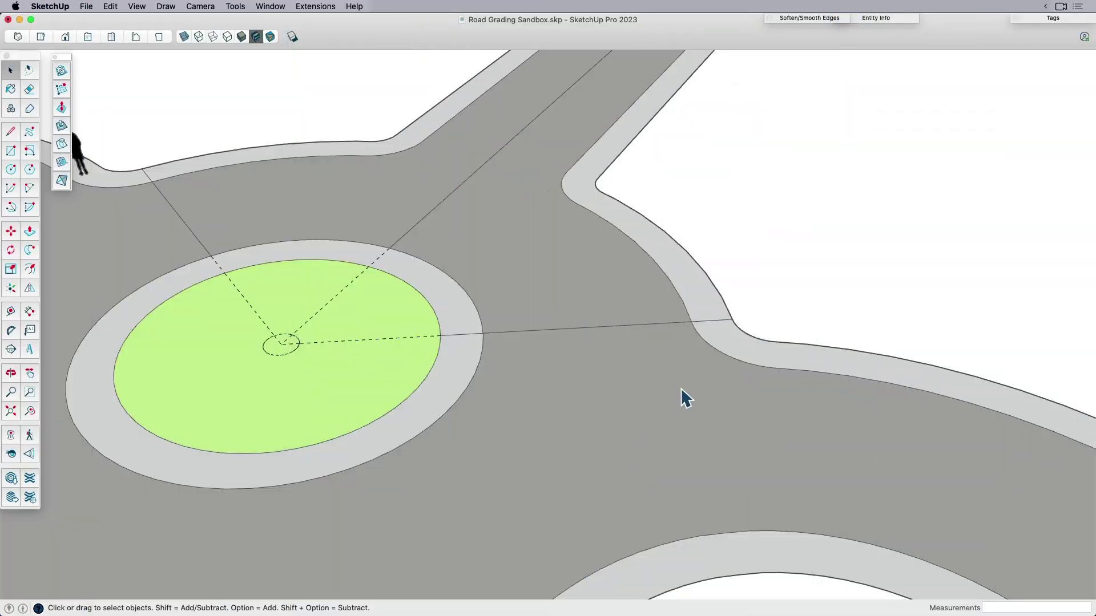
Step: Orbit and pan until the branch road leaving the roundabout fills the view
click(708, 409)
click(786, 312)
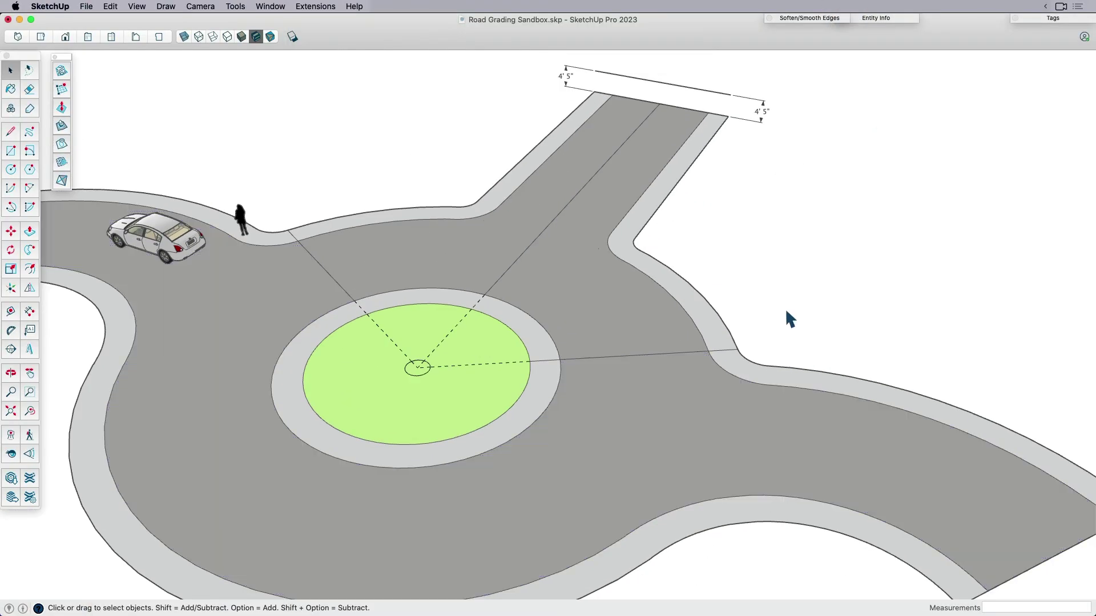
middle_drag(786, 313, 751, 393)
key(h)
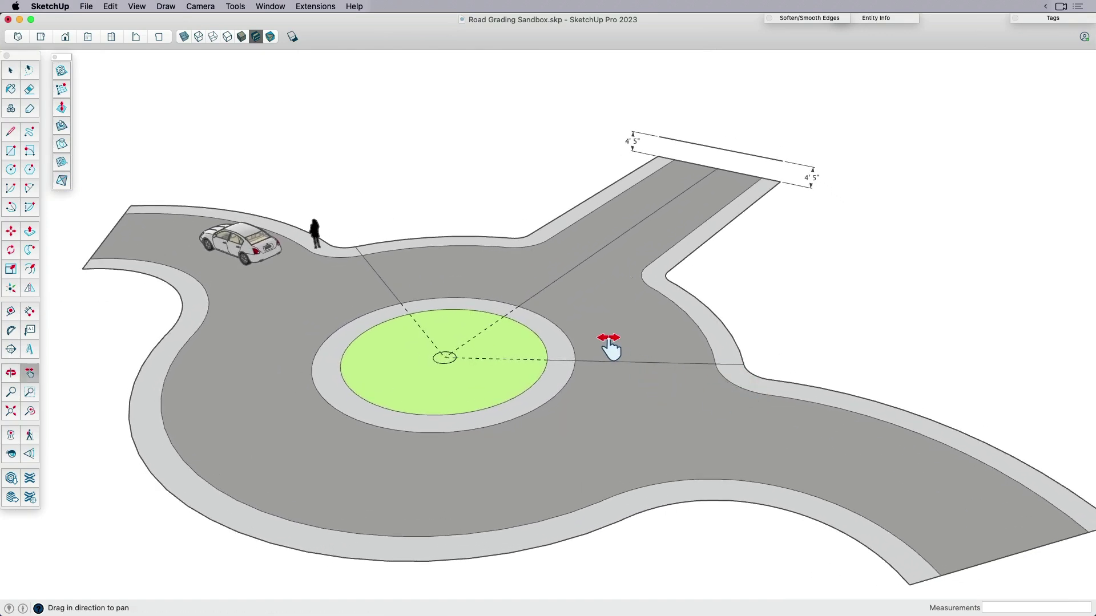
middle_drag(608, 346, 472, 359)
drag(472, 359, 548, 288)
middle_drag(548, 289, 659, 225)
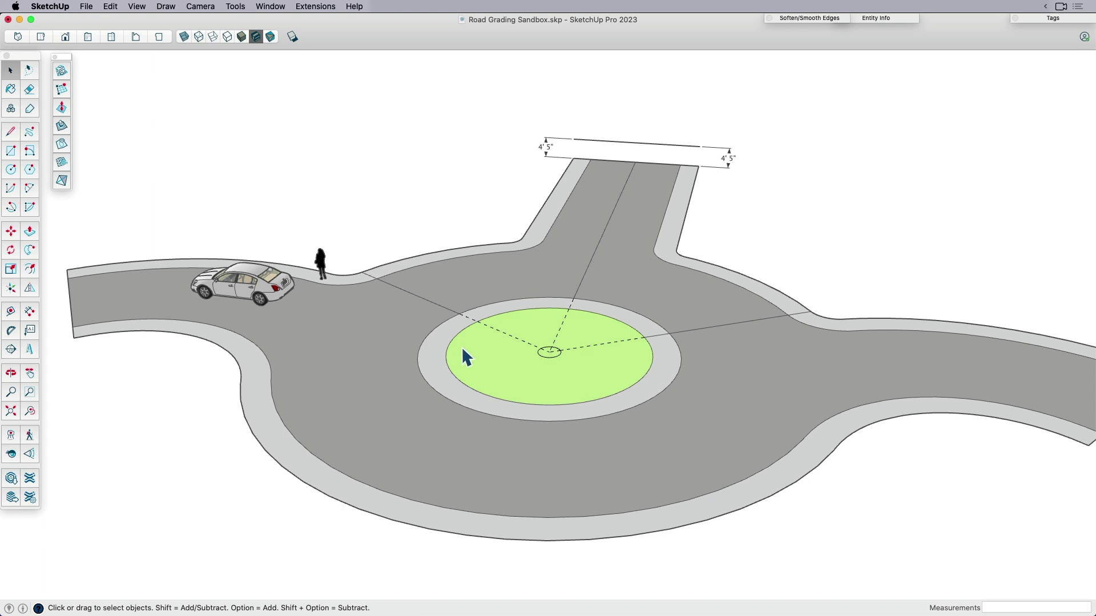
middle_drag(692, 282, 567, 287)
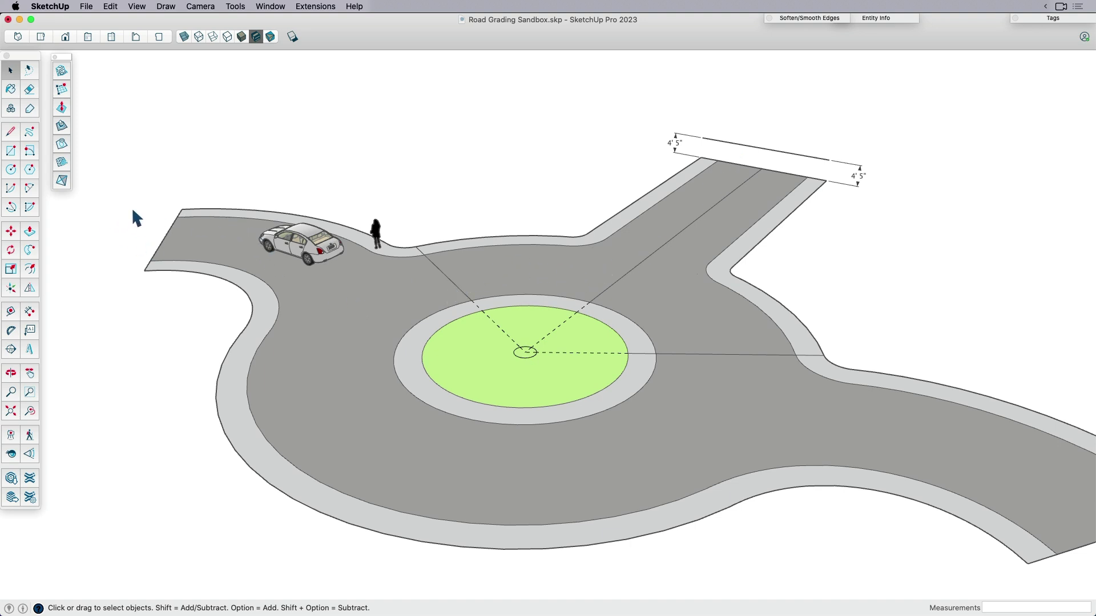
scroll(662, 180, up, 3)
middle_drag(687, 179, 661, 239)
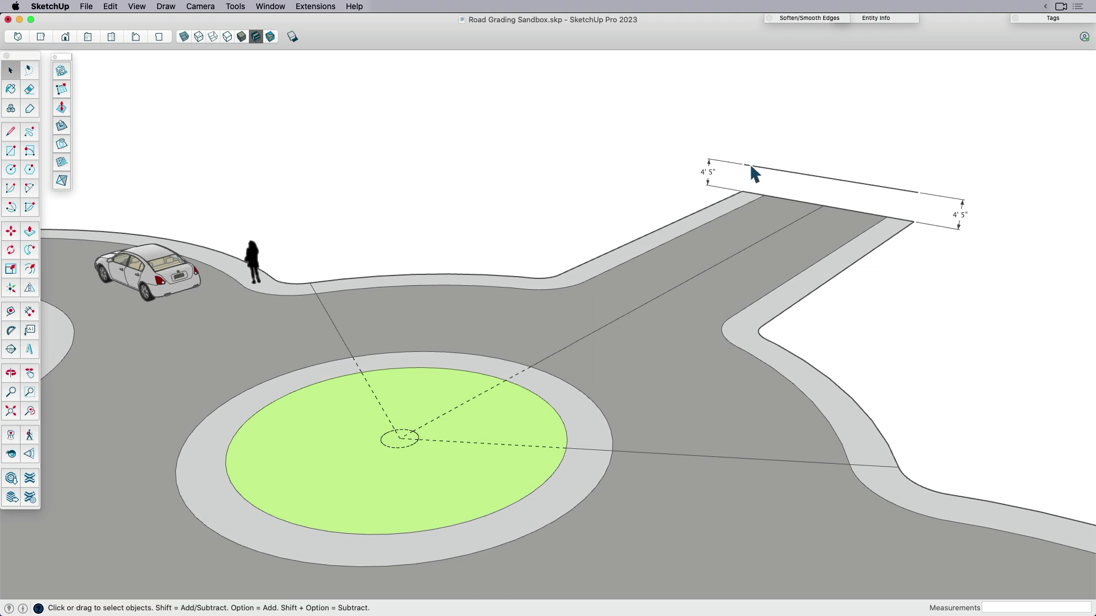
scroll(726, 217, up, 2)
Step: Inspect the branch road's curb edge, the crossing line and the 4' 5" dimension
click(727, 216)
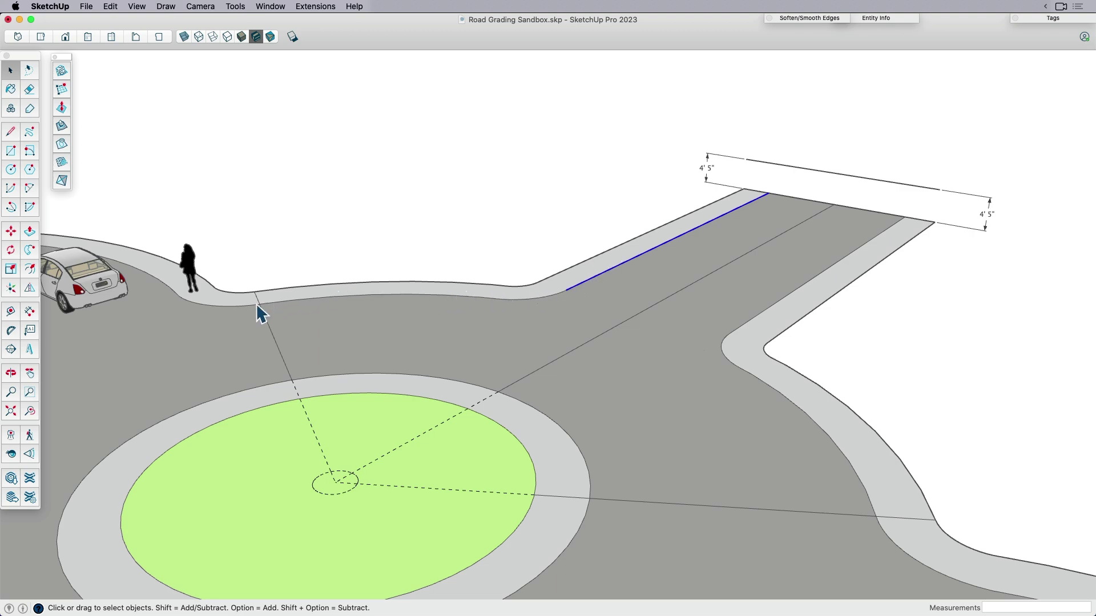
scroll(395, 328, down, 2)
click(330, 292)
click(685, 121)
middle_drag(678, 176, 774, 281)
scroll(774, 281, down, 2)
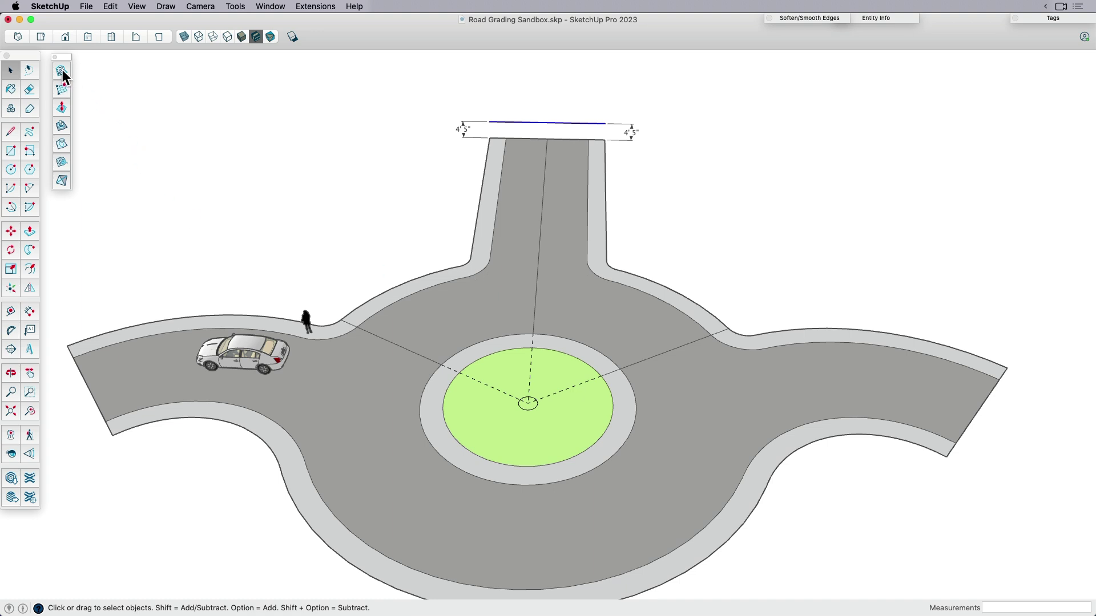
scroll(623, 323, up, 2)
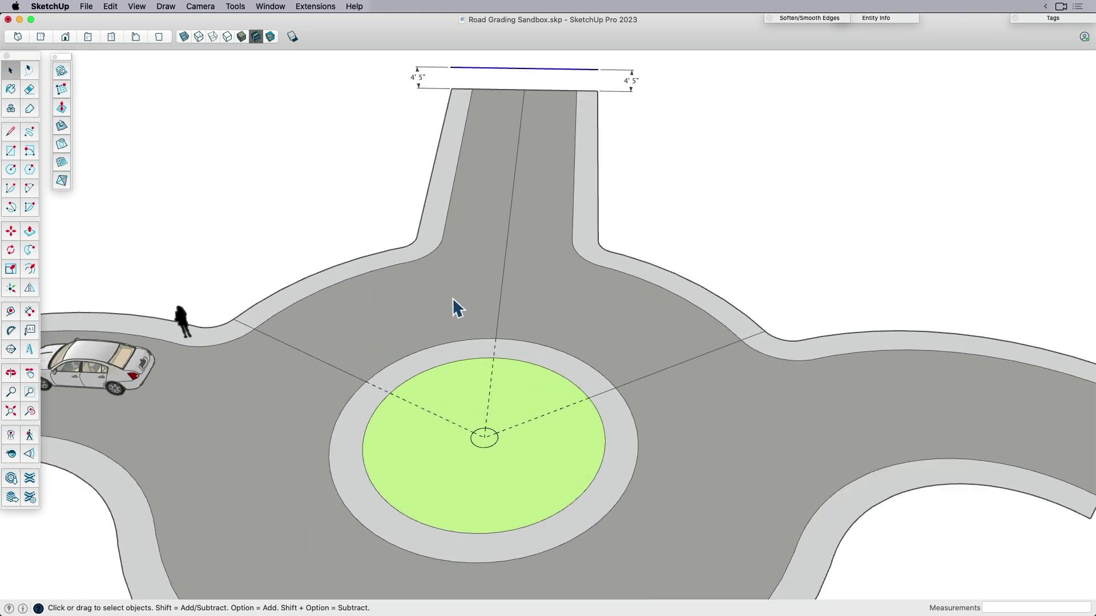
middle_drag(447, 290, 342, 228)
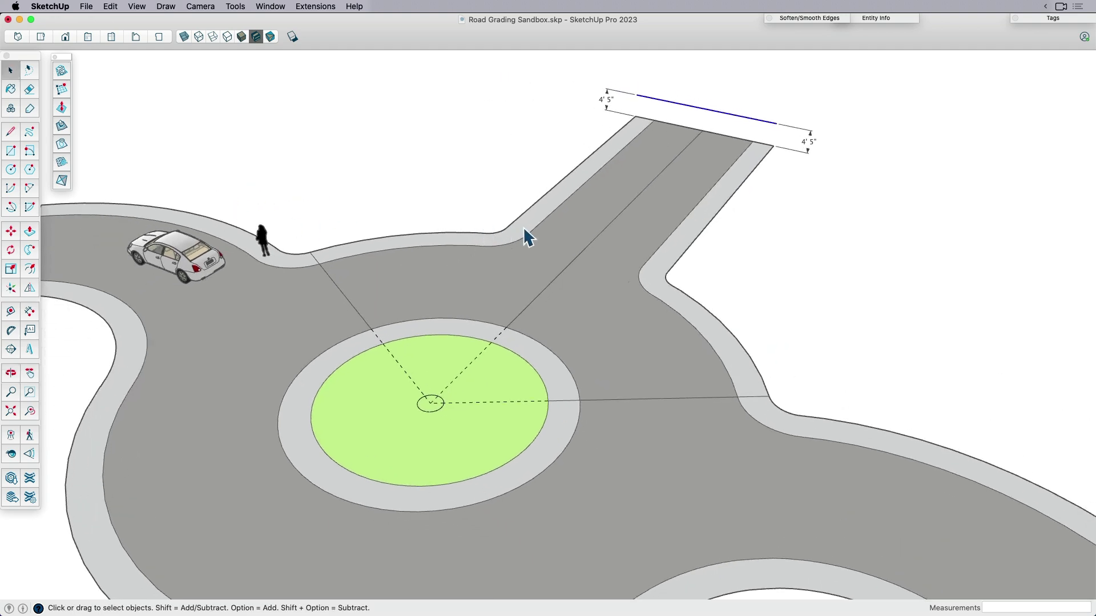
scroll(522, 189, up, 2)
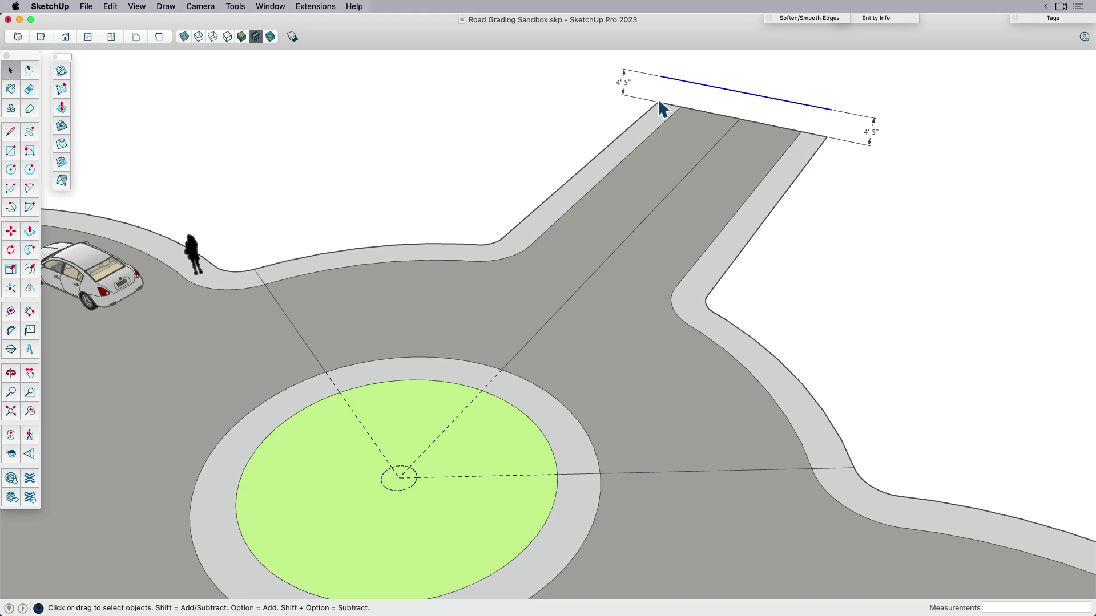
middle_drag(626, 80, 624, 50)
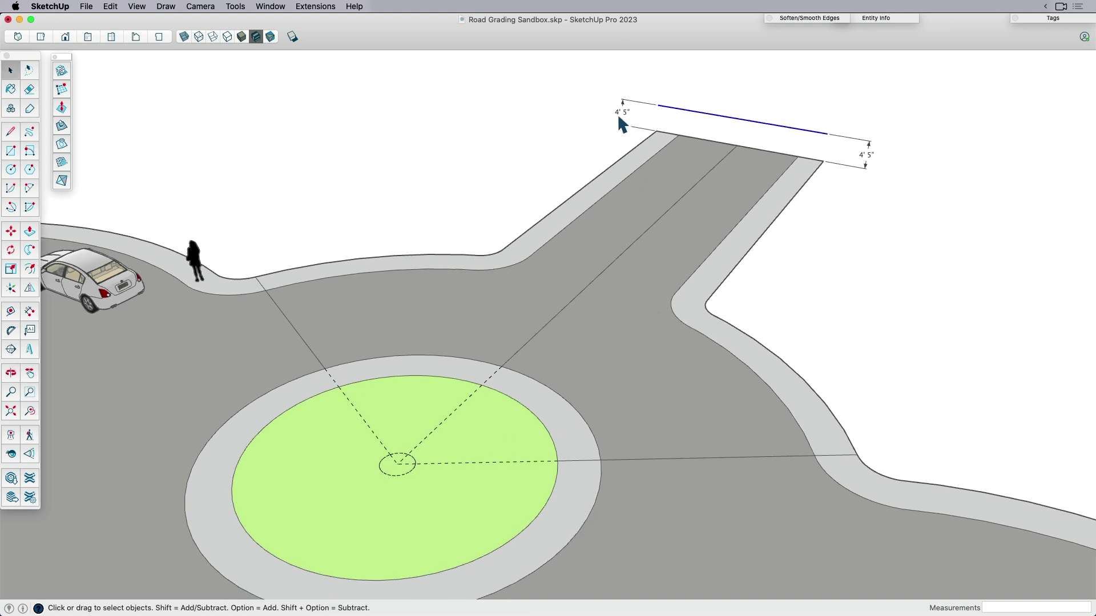
scroll(618, 111, up, 1)
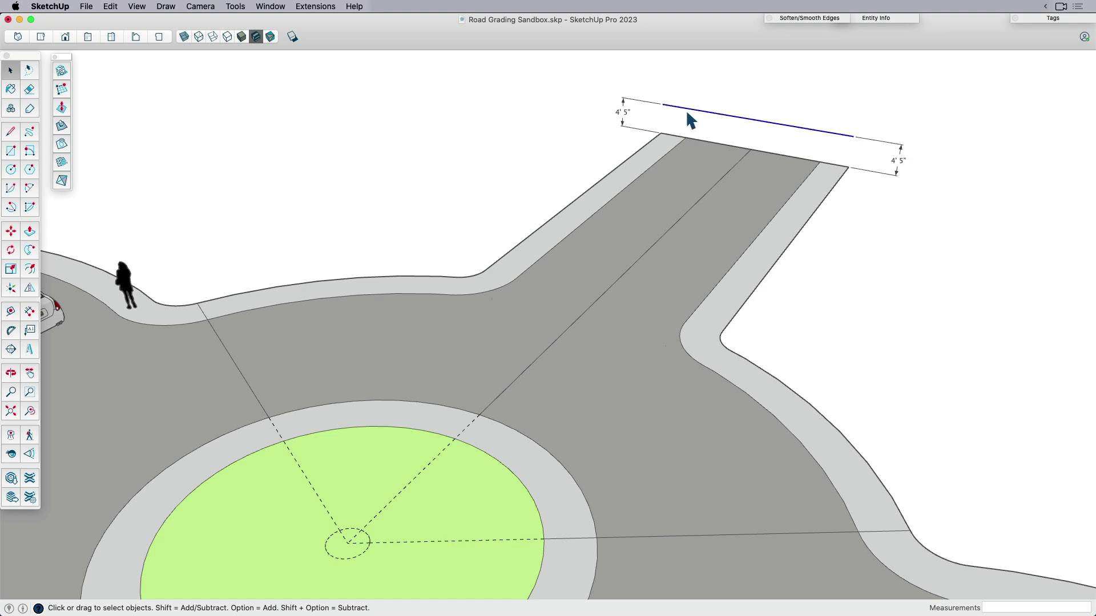
Step: Check the road edge near the island and the branch road's inner curb edge
click(215, 332)
click(624, 115)
middle_drag(628, 118, 608, 297)
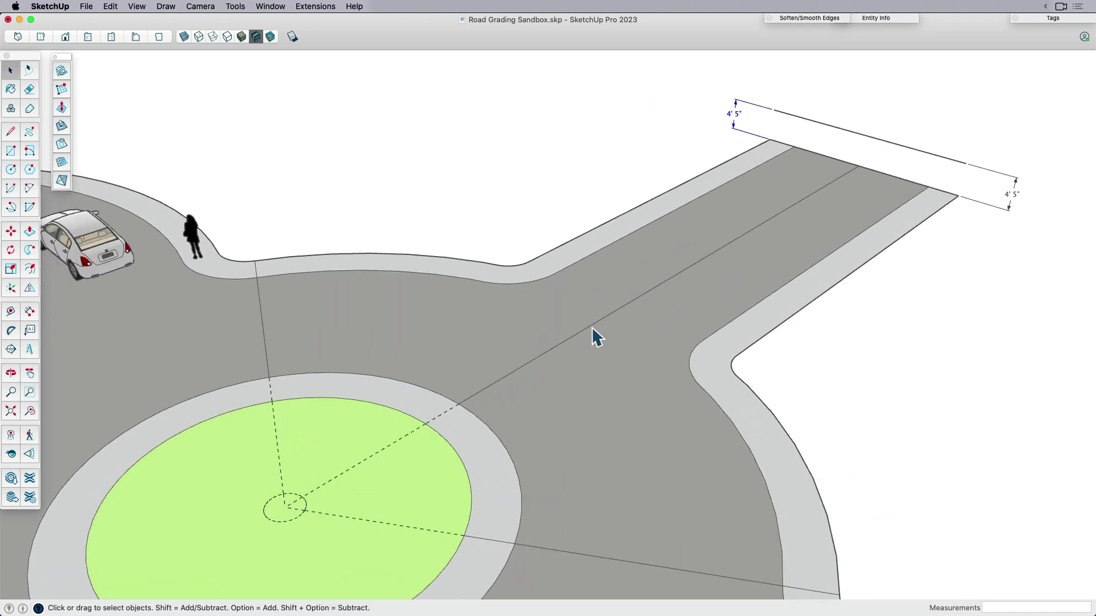
middle_drag(605, 323, 580, 298)
mouse_move(694, 203)
middle_down()
mouse_move(670, 201)
mouse_move(680, 201)
middle_up()
click(663, 206)
scroll(749, 144, up, 3)
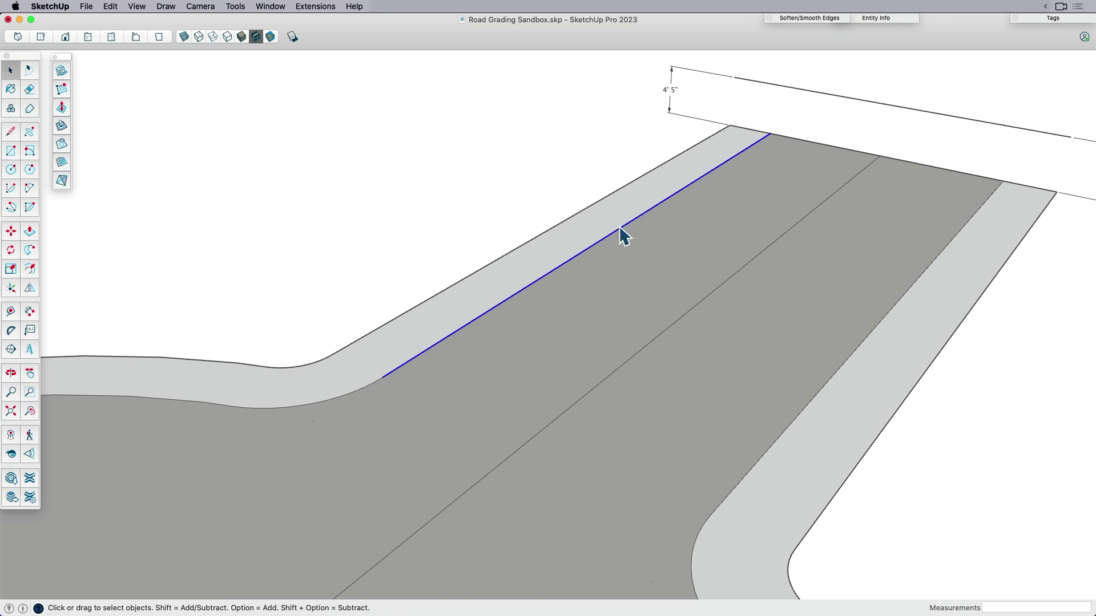
Step: Dimension the straight curb edge corner to corner as 50' beside the road
key(d)
click(382, 376)
click(770, 134)
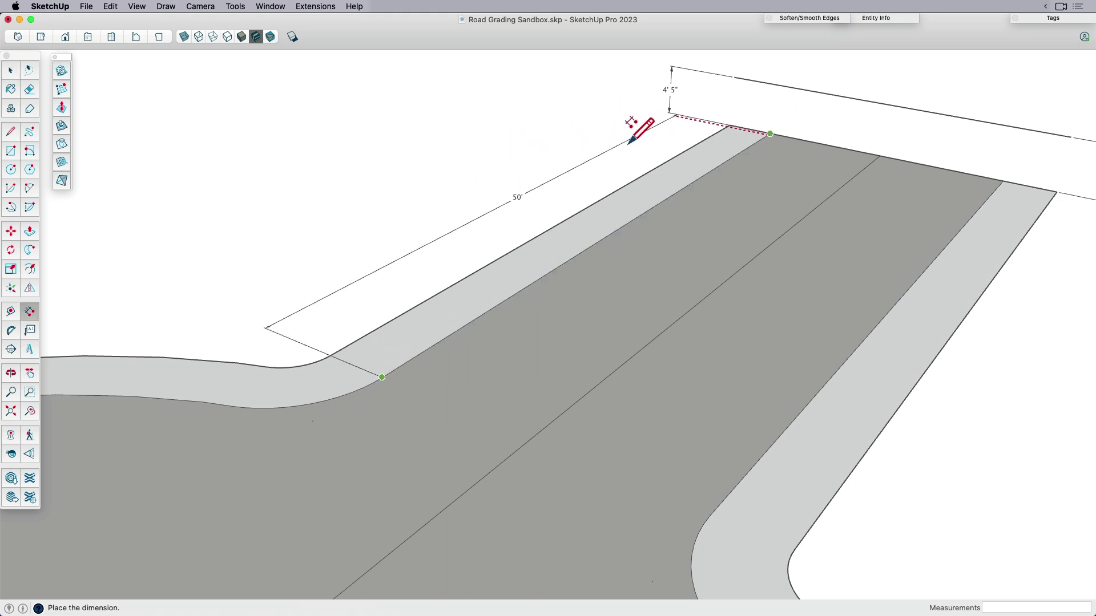
click(624, 134)
scroll(622, 141, down, 2)
key(space)
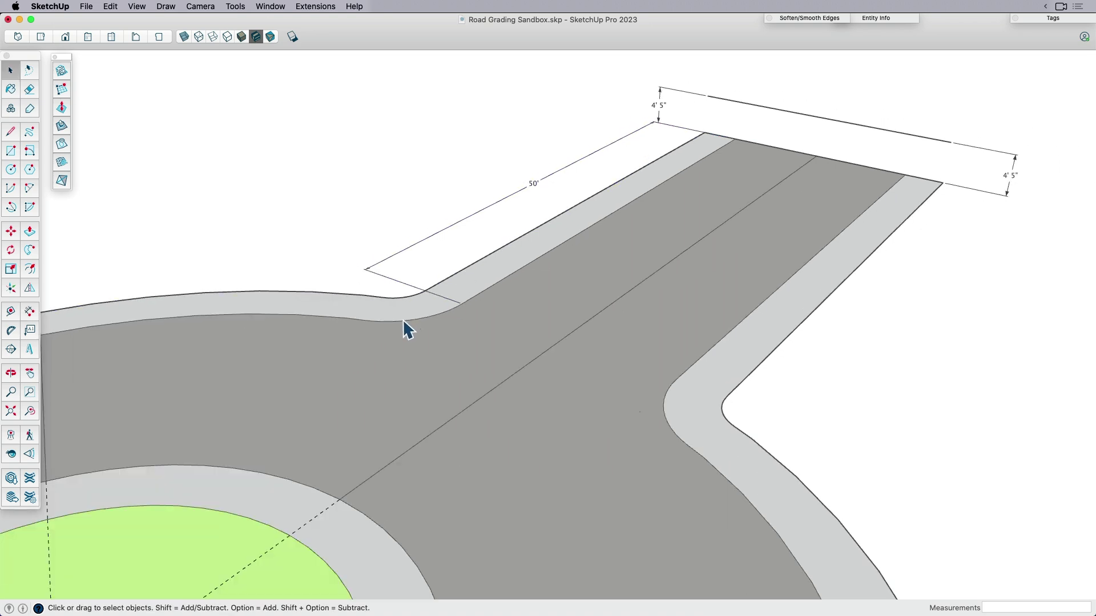
click(403, 321)
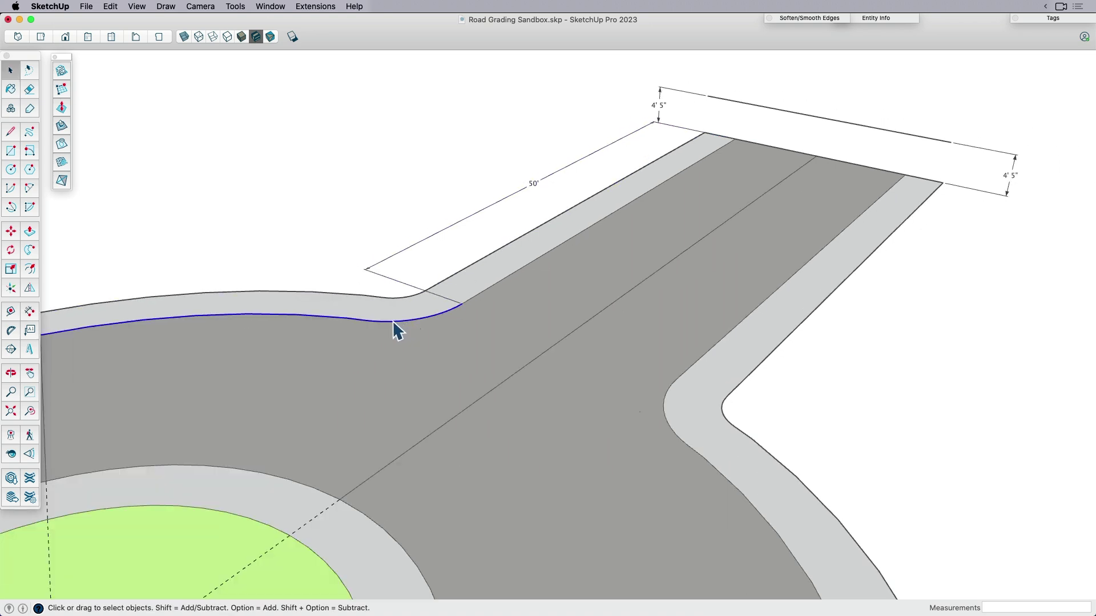
click(346, 230)
Step: In Calculator, multiply 50 × 12 to get 600 inches, then compute the 5% rise of 30
key(super+Tab)
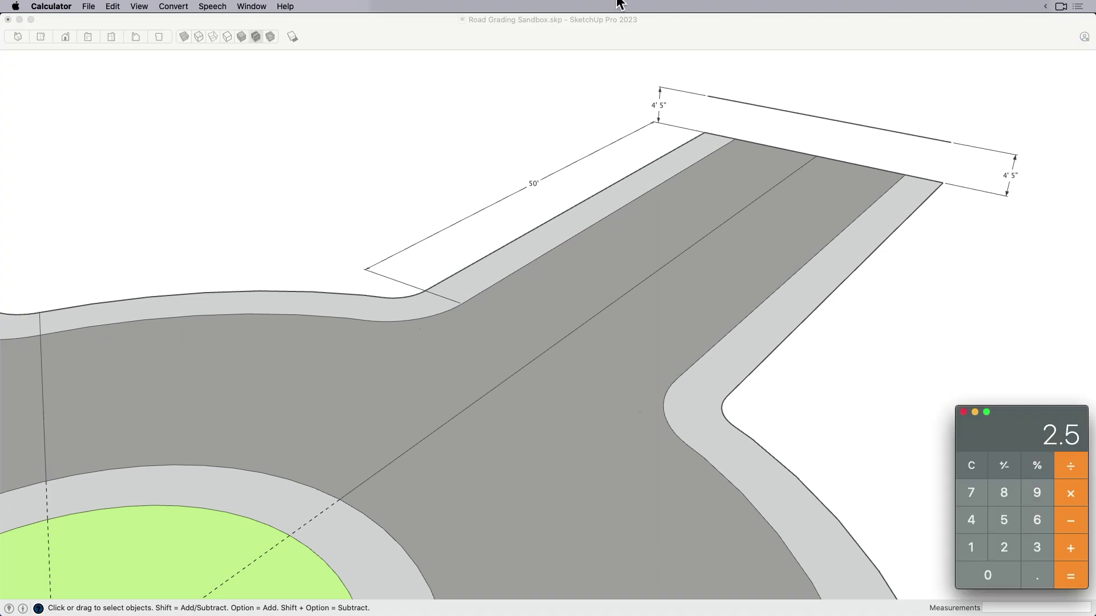
click(974, 475)
drag(995, 431, 980, 406)
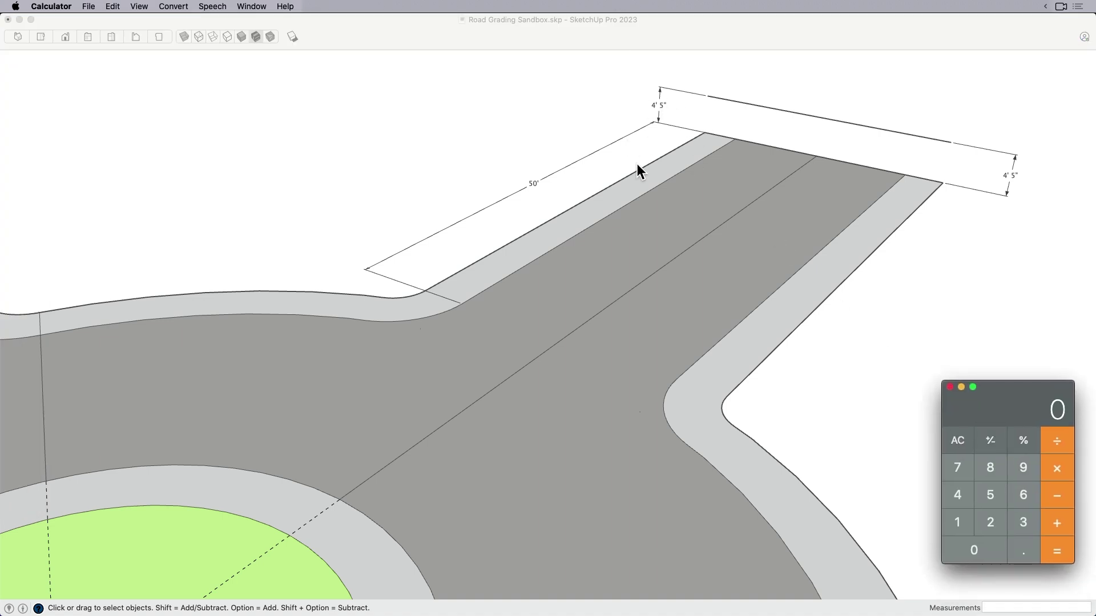
drag(1015, 412, 962, 354)
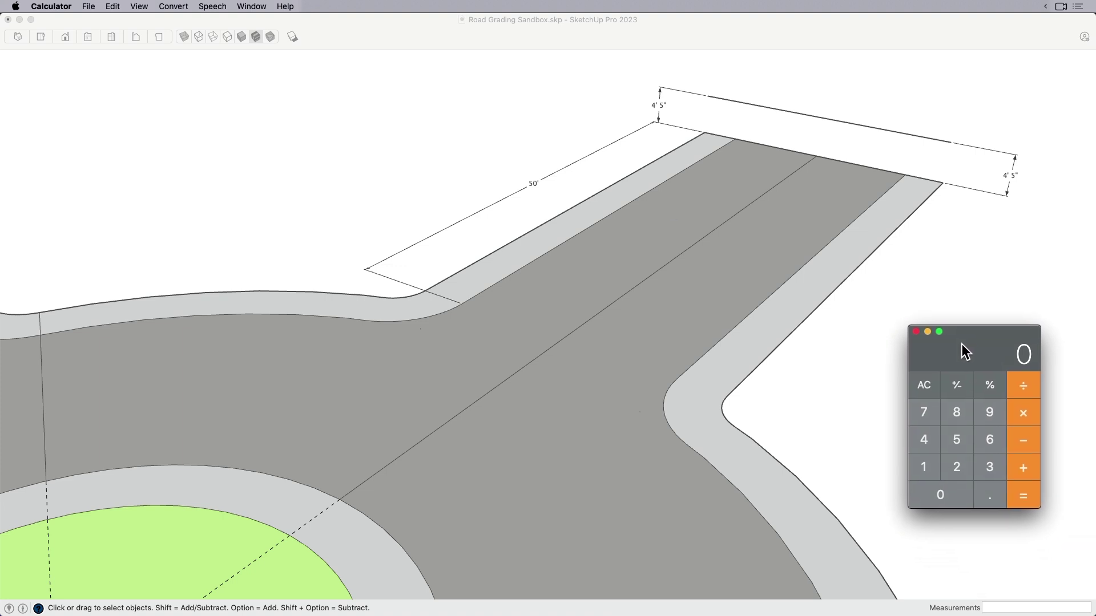
text(50*1)
text(2)
key(Return)
text(.05*60)
key(Return)
click(456, 291)
scroll(456, 291, up, 2)
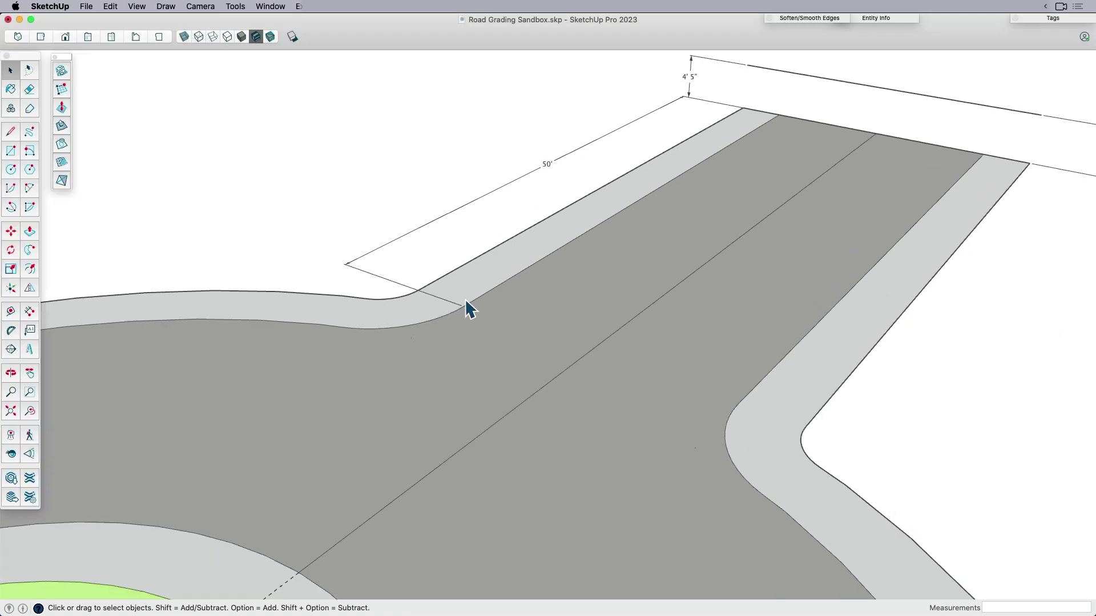
key(l)
scroll(456, 306, up, 2)
click(462, 306)
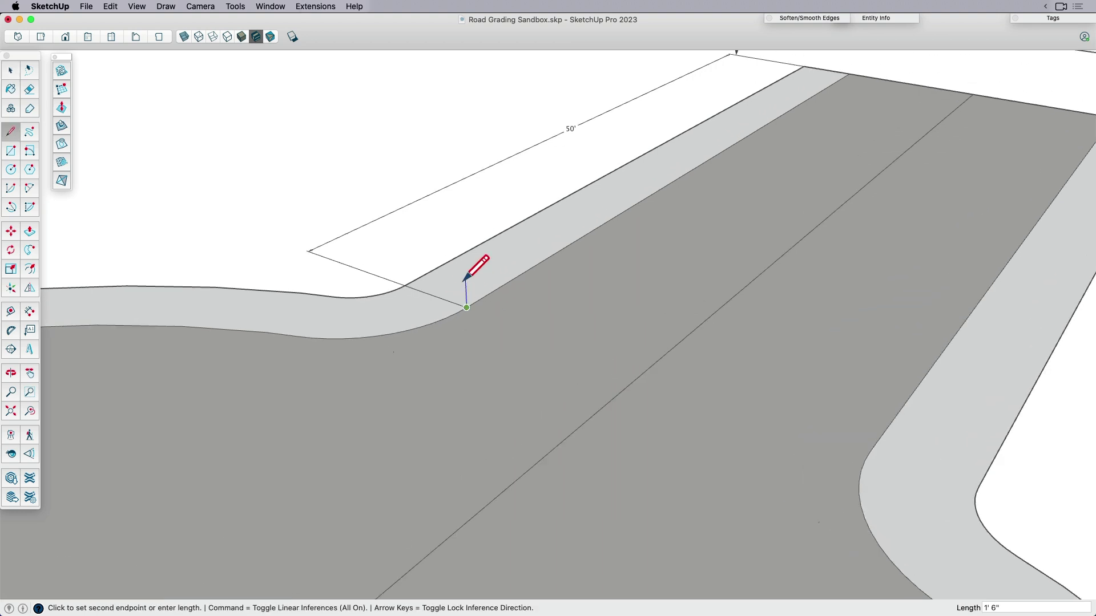
text(30)
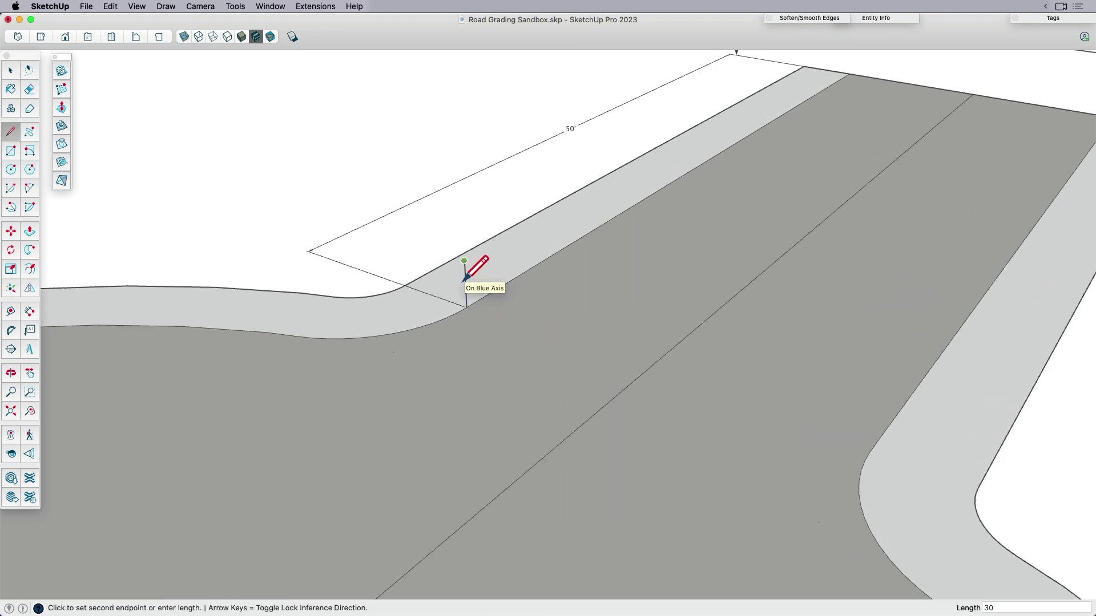
key(Return)
key(space)
scroll(453, 272, down, 3)
key(l)
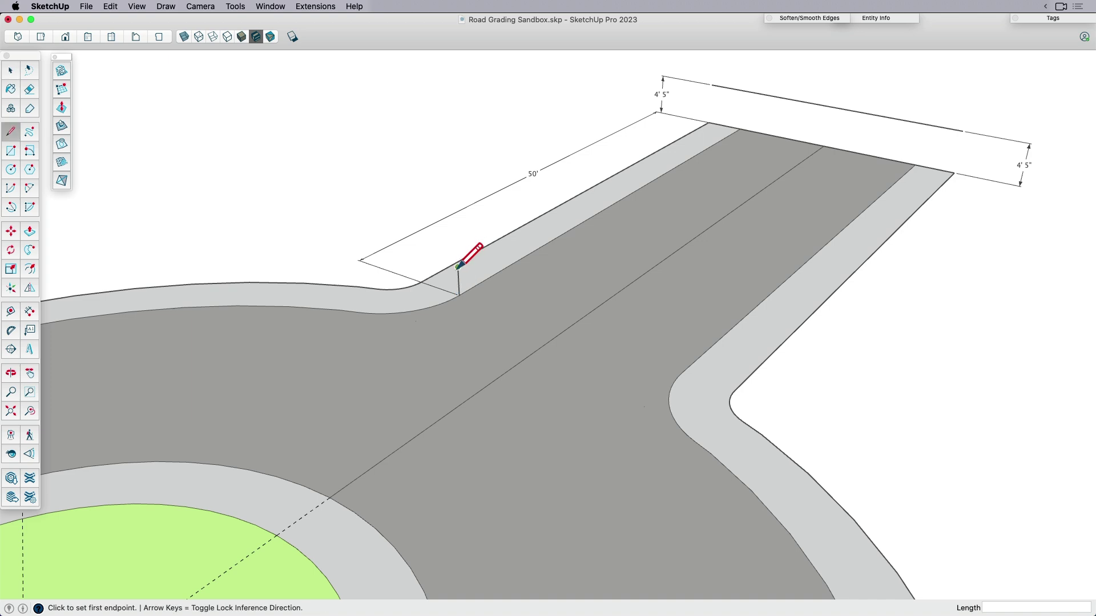
click(458, 266)
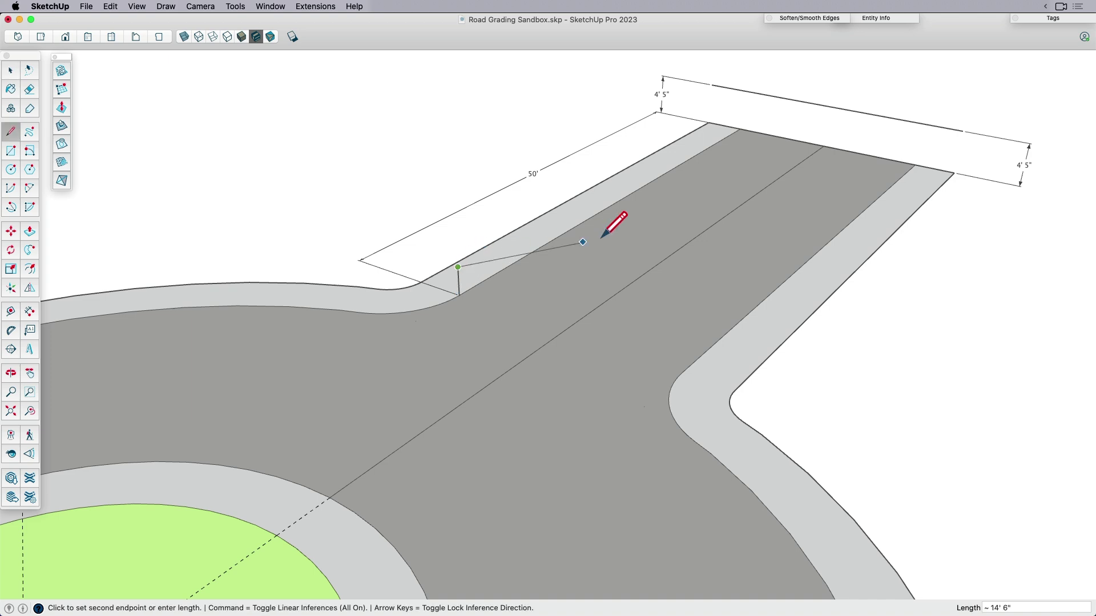
click(743, 91)
click(740, 129)
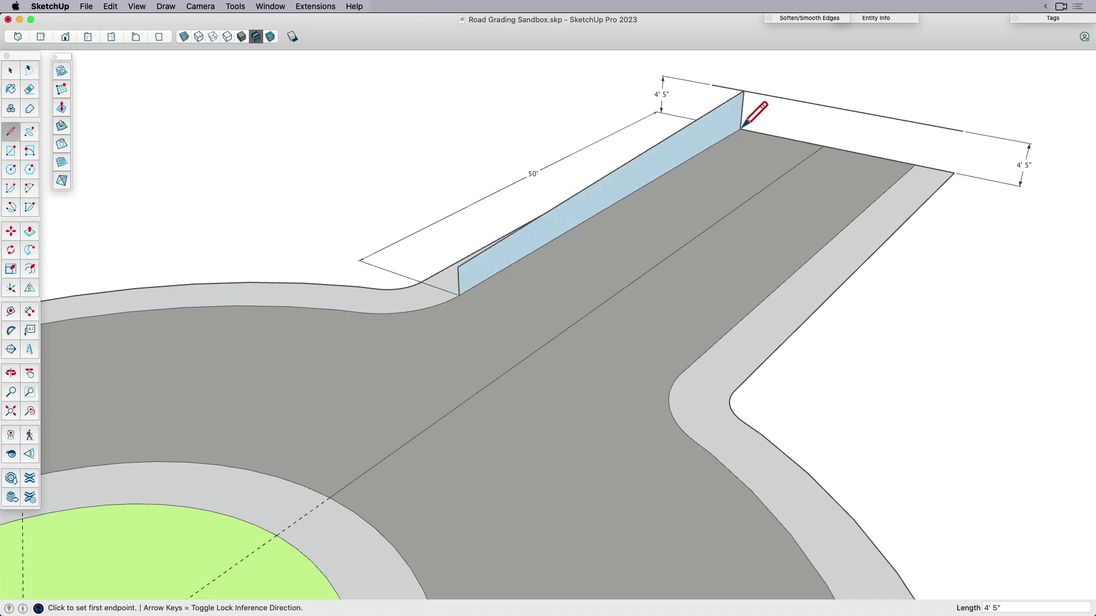
middle_drag(528, 379, 558, 269)
scroll(391, 276, down, 5)
key(space)
click(706, 274)
middle_drag(701, 270, 641, 367)
scroll(638, 342, up, 3)
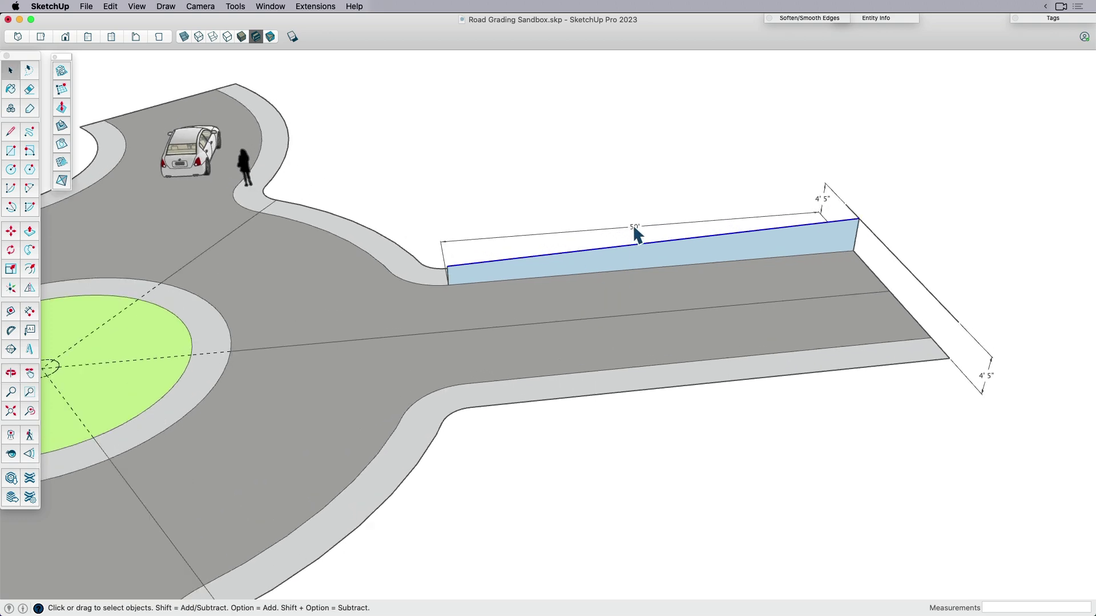
click(656, 212)
middle_drag(604, 215, 697, 231)
scroll(556, 251, up, 3)
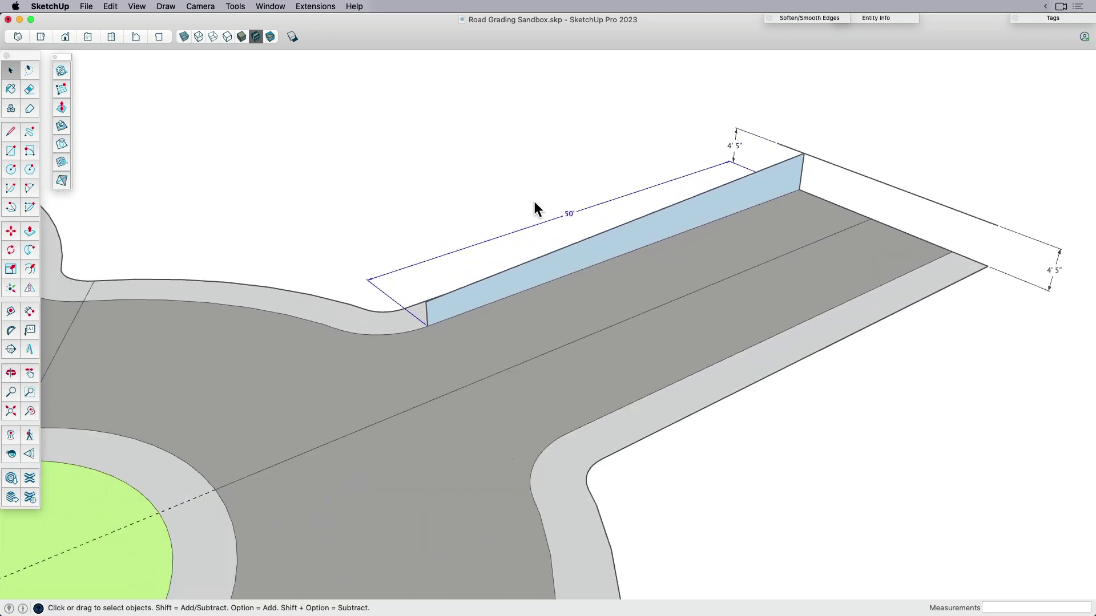
key(super+z)
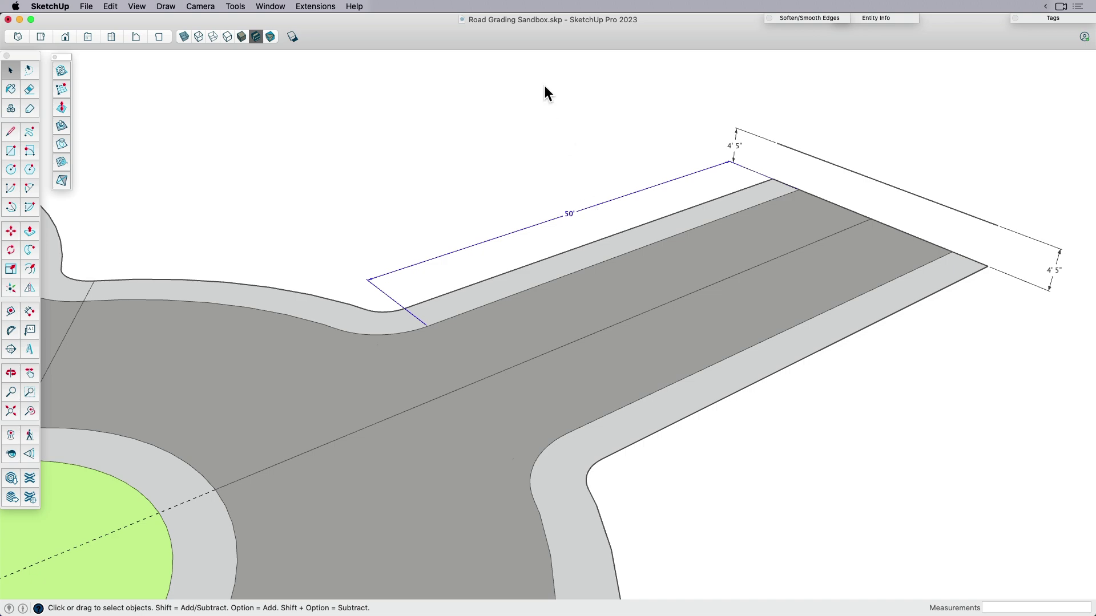
Step: Delete the 50' dimension and orbit back to the car and roundabout
key(Delete)
middle_drag(580, 228, 621, 262)
middle_drag(547, 292, 707, 252)
Step: Select both the curved and the straight road edges of the curb
click(684, 266)
click(570, 318)
click(588, 311)
click(561, 324)
shift+click(595, 308)
scroll(594, 315, up, 2)
Step: Join the selected edges into one curve and show the Tools > Fredo Tools submenu
right_click(592, 313)
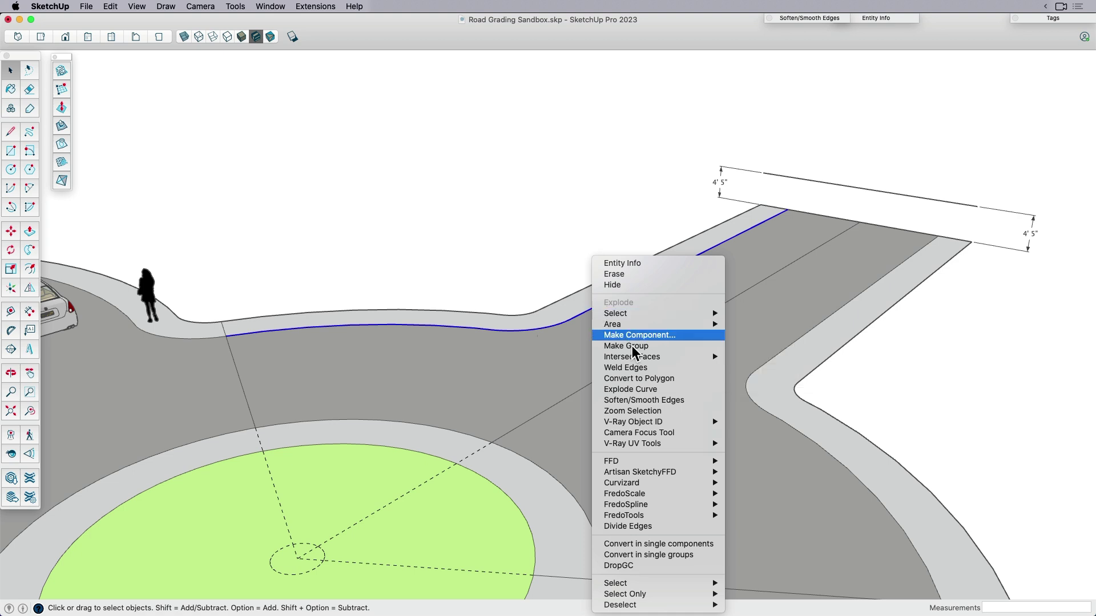
click(626, 368)
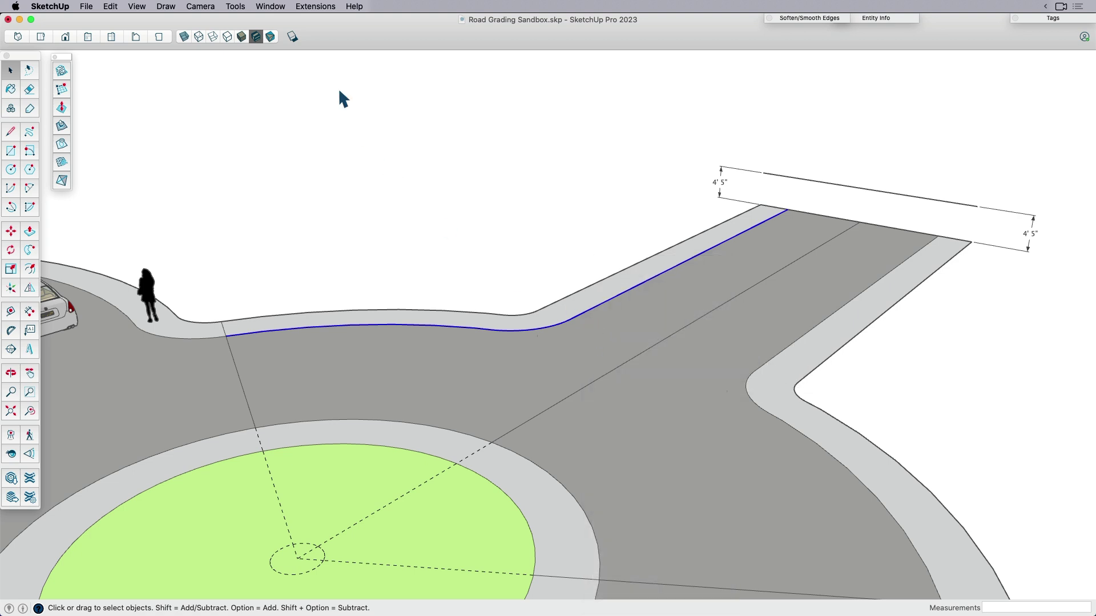
click(235, 7)
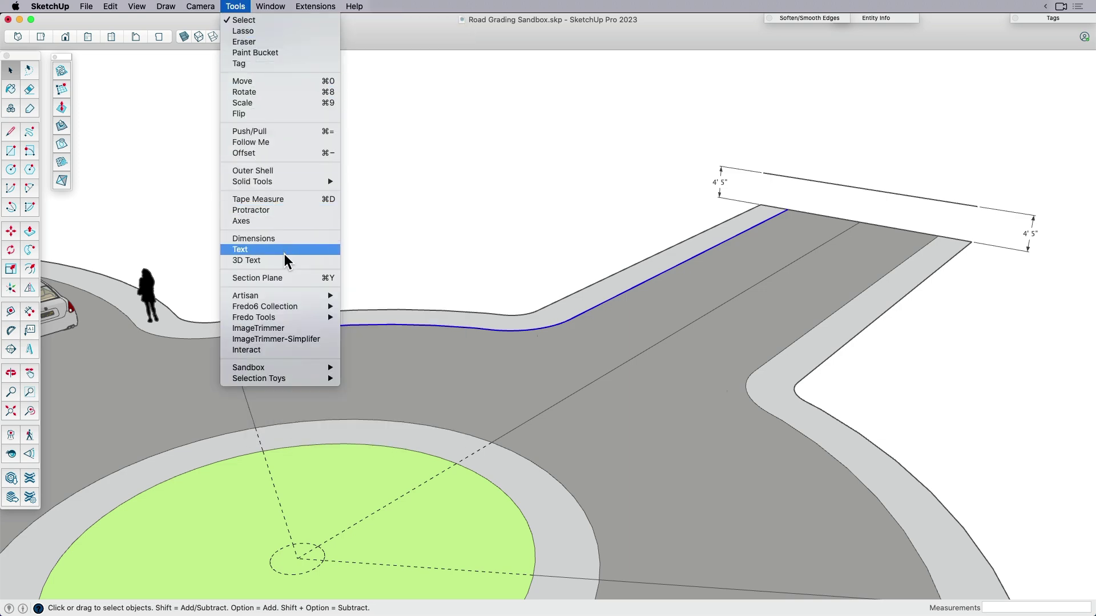
mouse_move(268, 317)
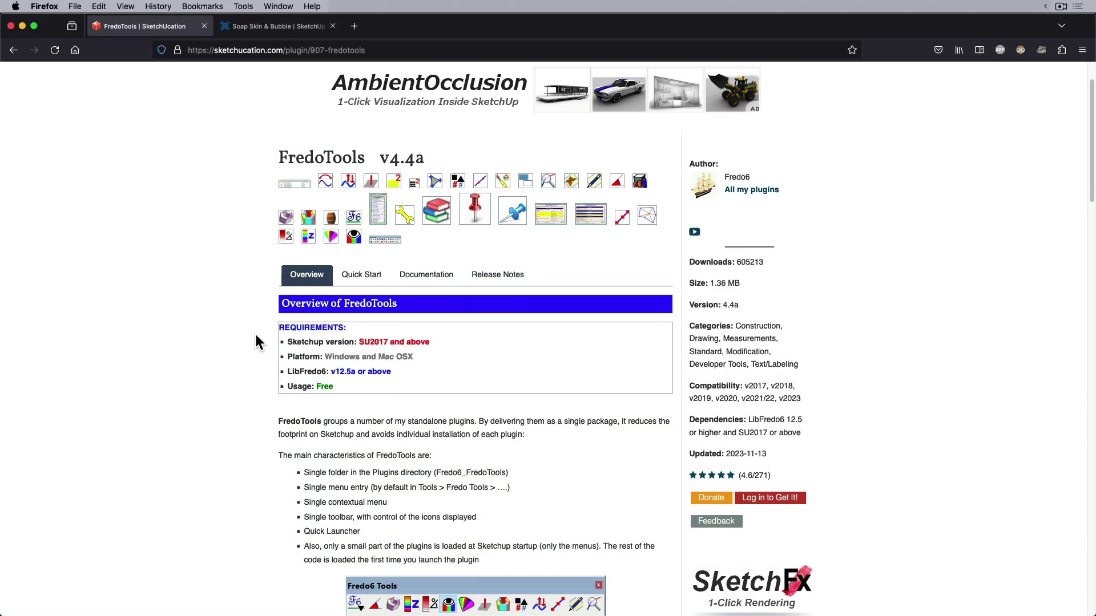
Step: Scroll down the FredoTools plugin page to its table of included plugins
scroll(254, 332, down, 2)
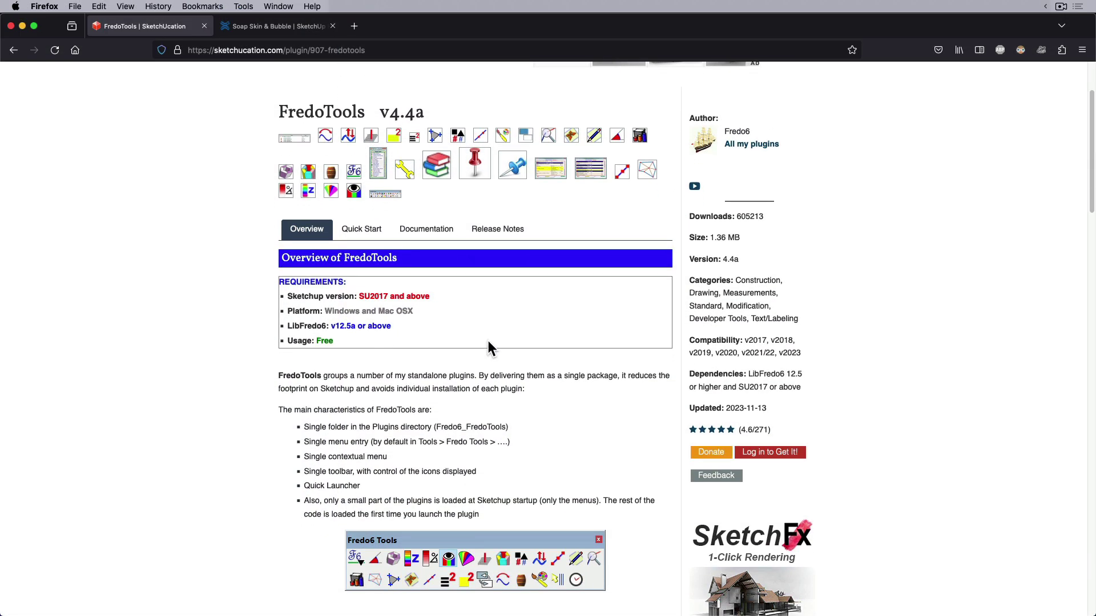
scroll(489, 344, down, 7)
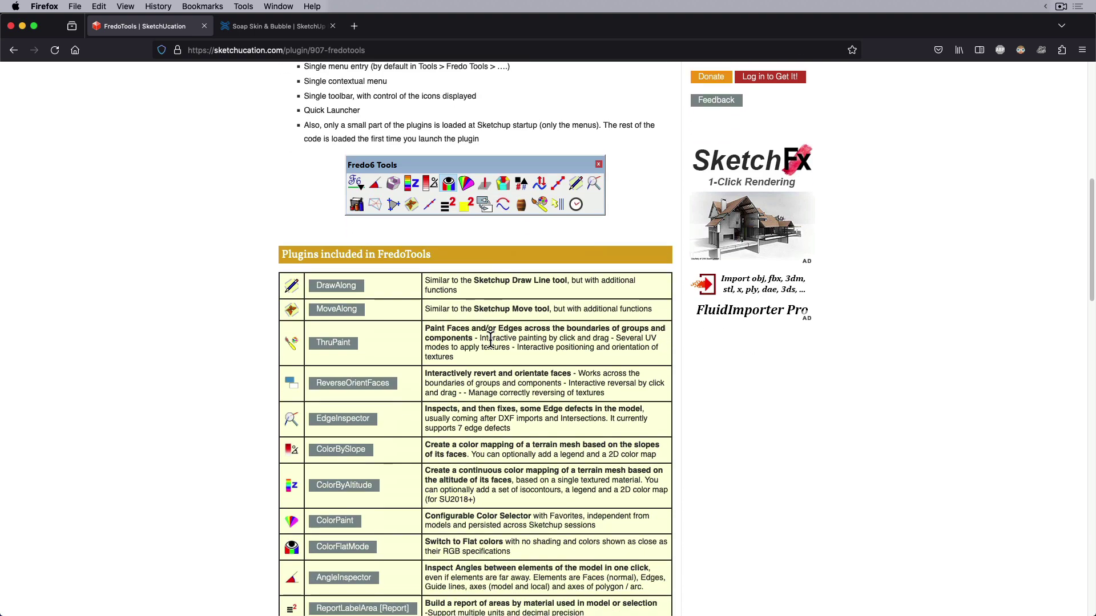
scroll(490, 340, down, 7)
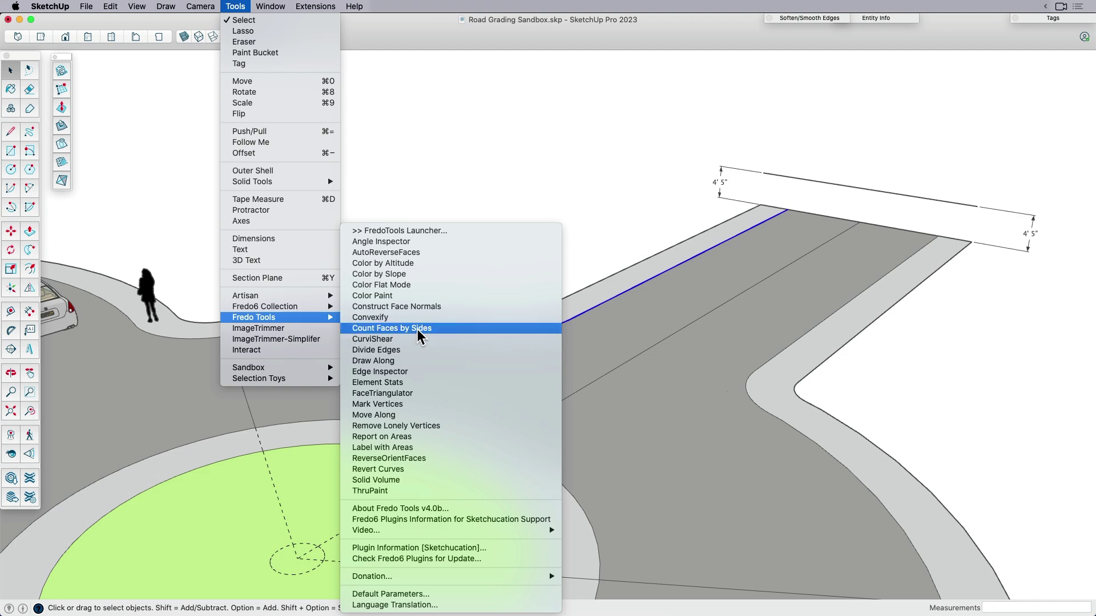
Step: Run CurviShear on the curb edge with Top Height 53 and Reverse curve set to No
click(418, 342)
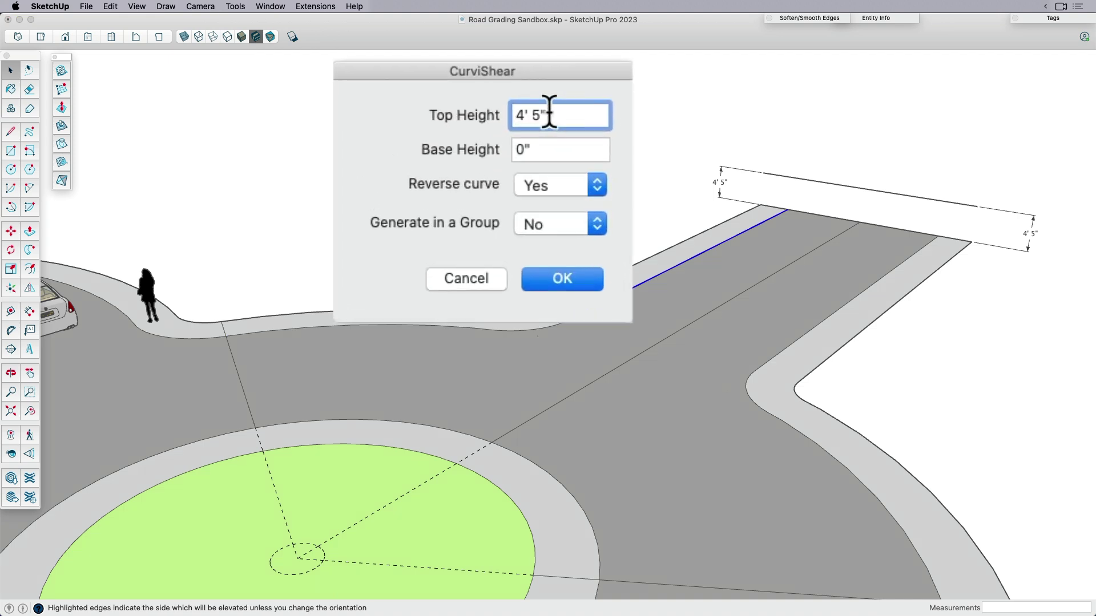
text(53)
key(Tab)
key(shift+Tab)
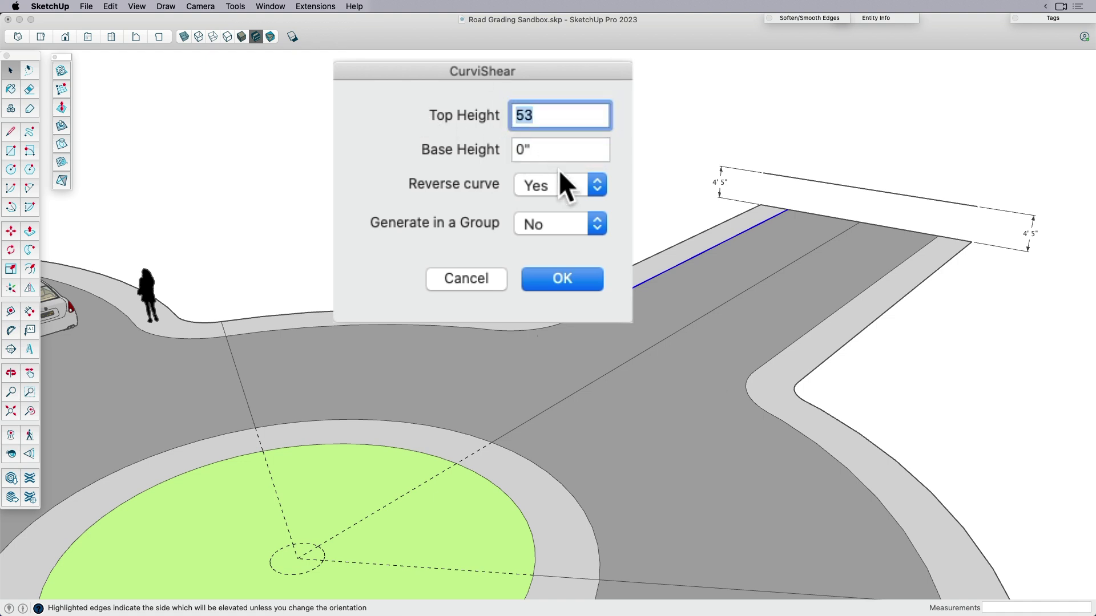
click(525, 149)
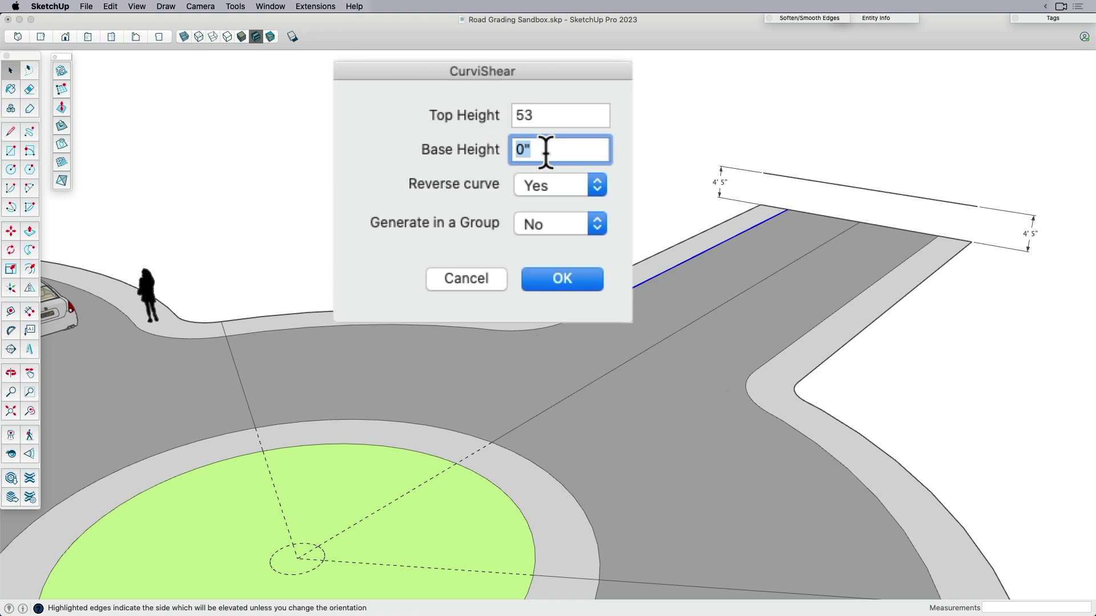
click(557, 186)
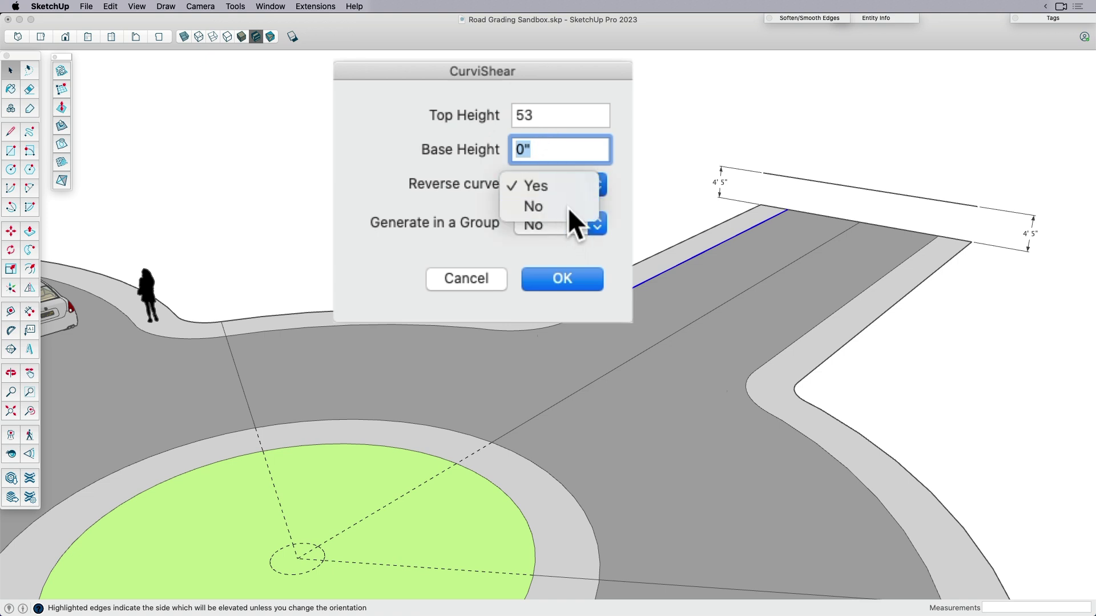
click(548, 206)
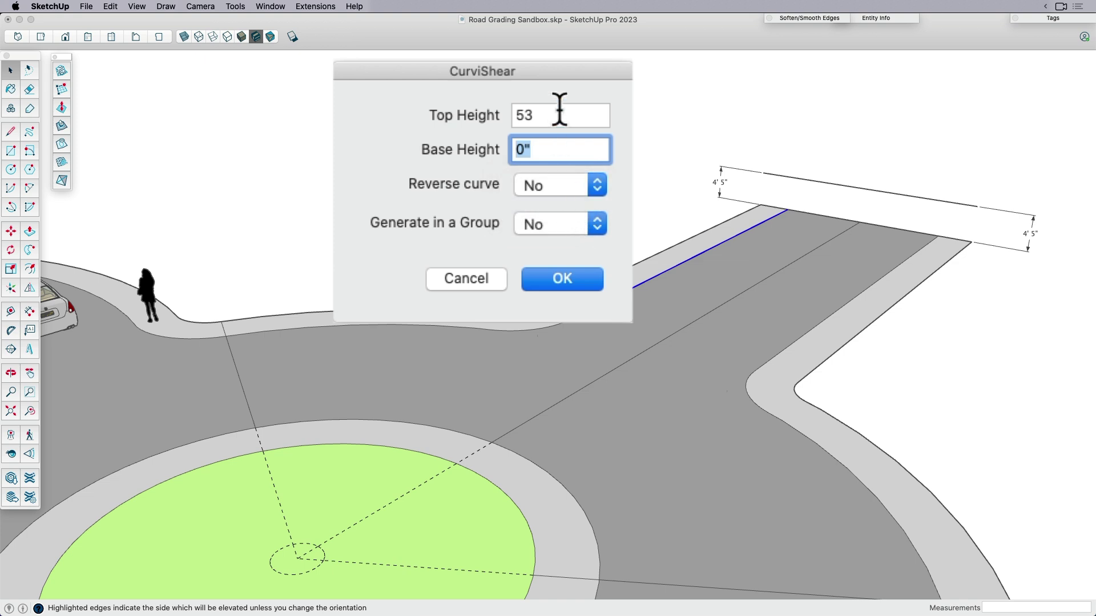
click(562, 279)
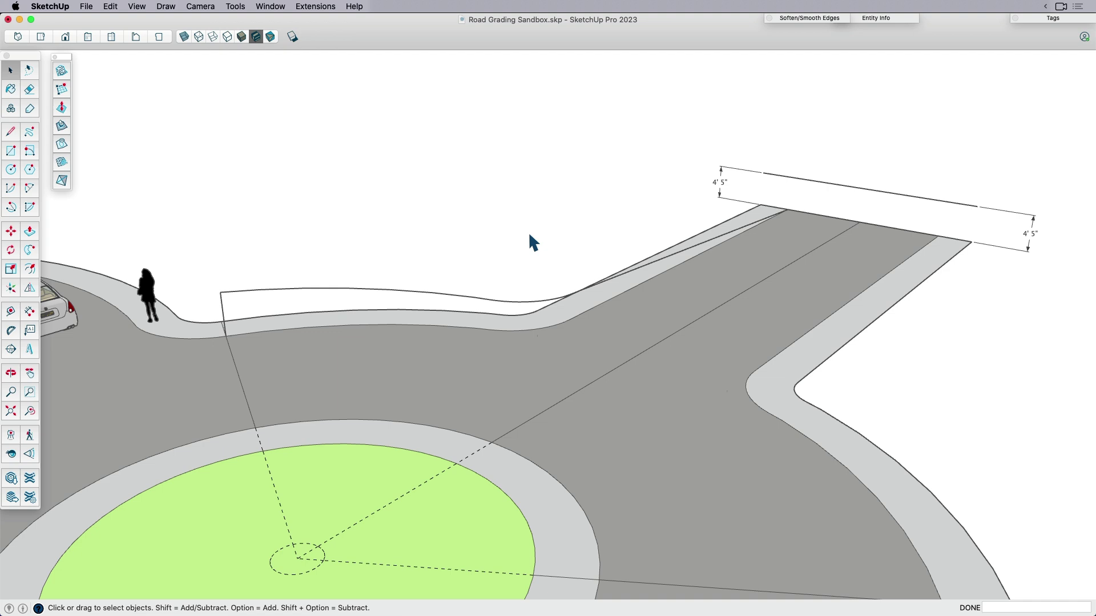
Step: Undo the shear and rerun CurviShear on the curb edge with Reverse curve set to Yes
key(super+z)
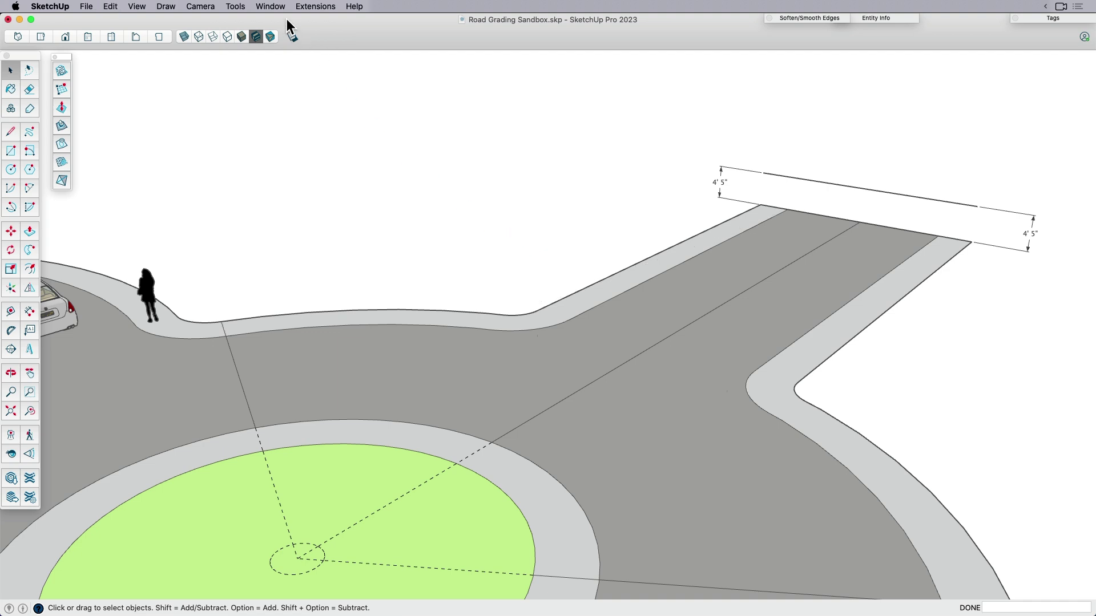
click(576, 323)
click(235, 6)
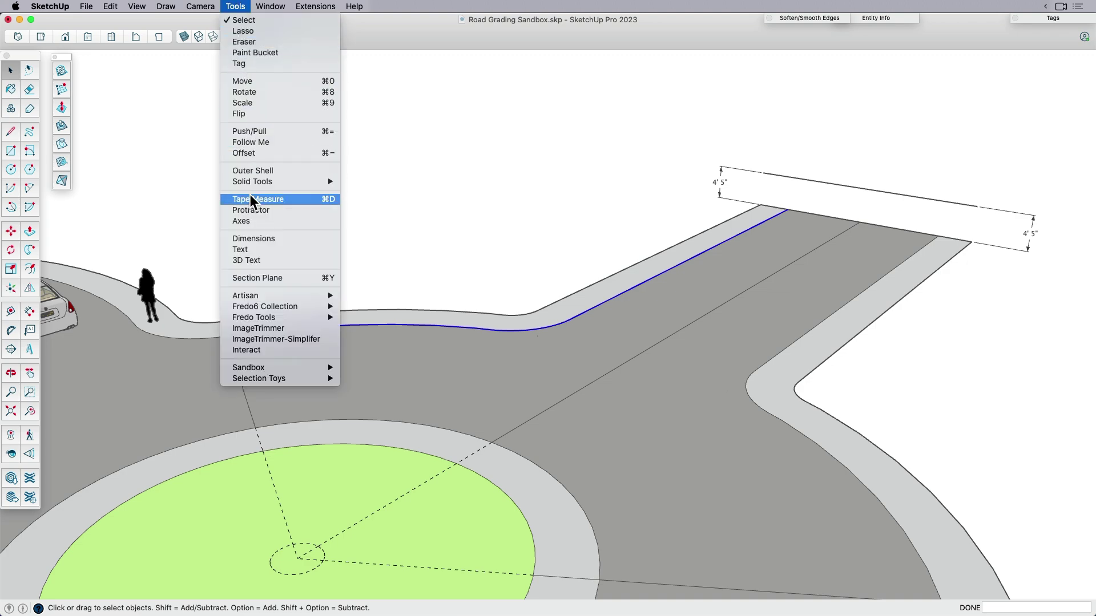
mouse_move(270, 319)
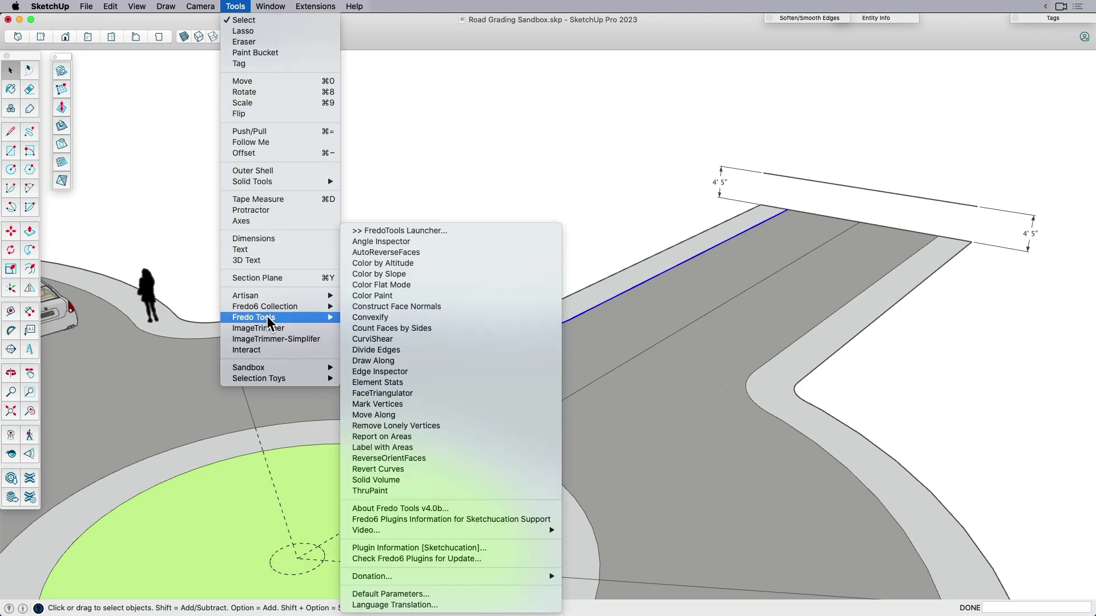
click(383, 339)
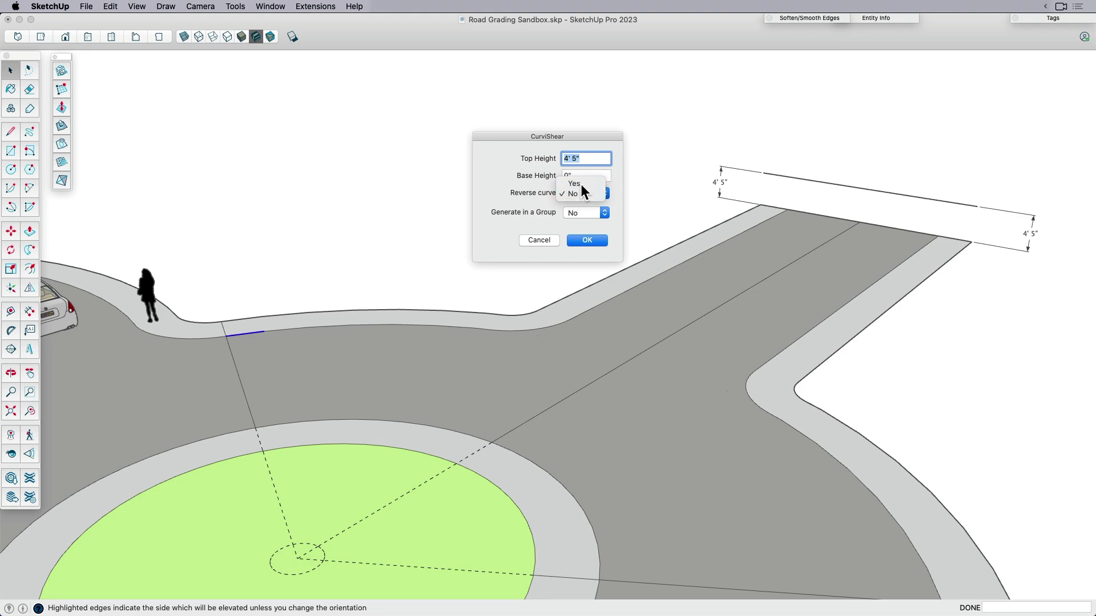
click(581, 184)
click(588, 241)
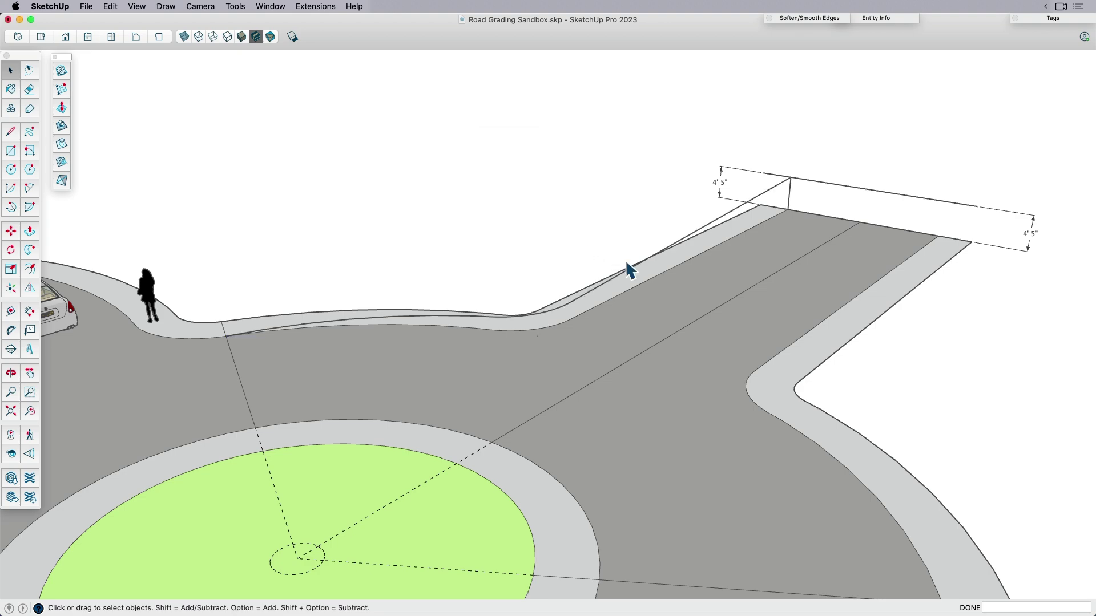
Step: Orbit low and high to inspect the ramped wall, then select the inner curb curve
middle_drag(683, 307, 394, 327)
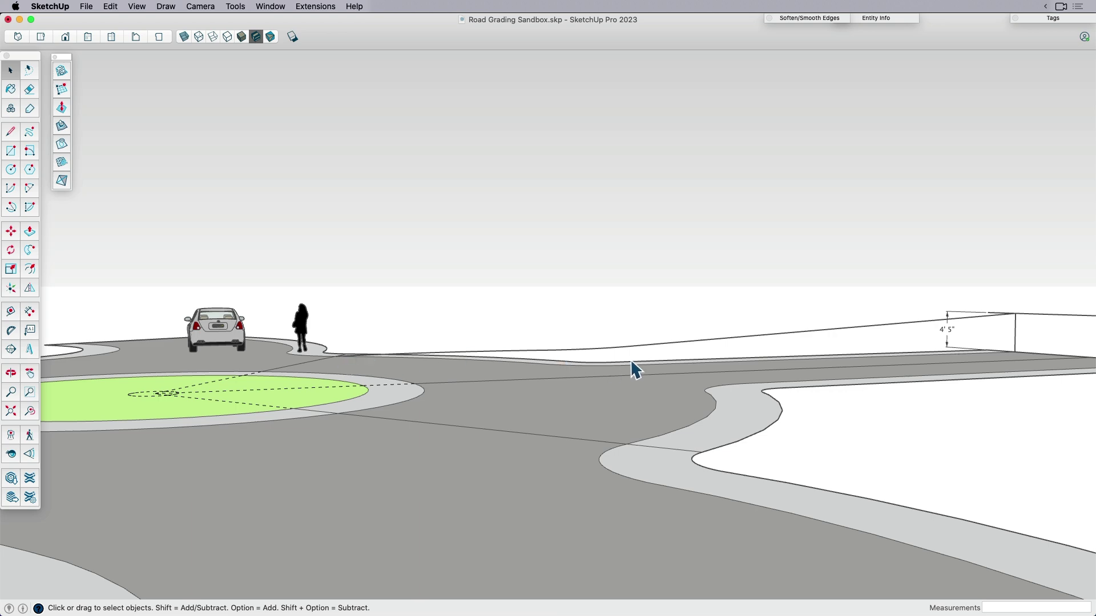
middle_drag(989, 313, 572, 350)
middle_drag(936, 294, 654, 286)
scroll(654, 286, up, 1)
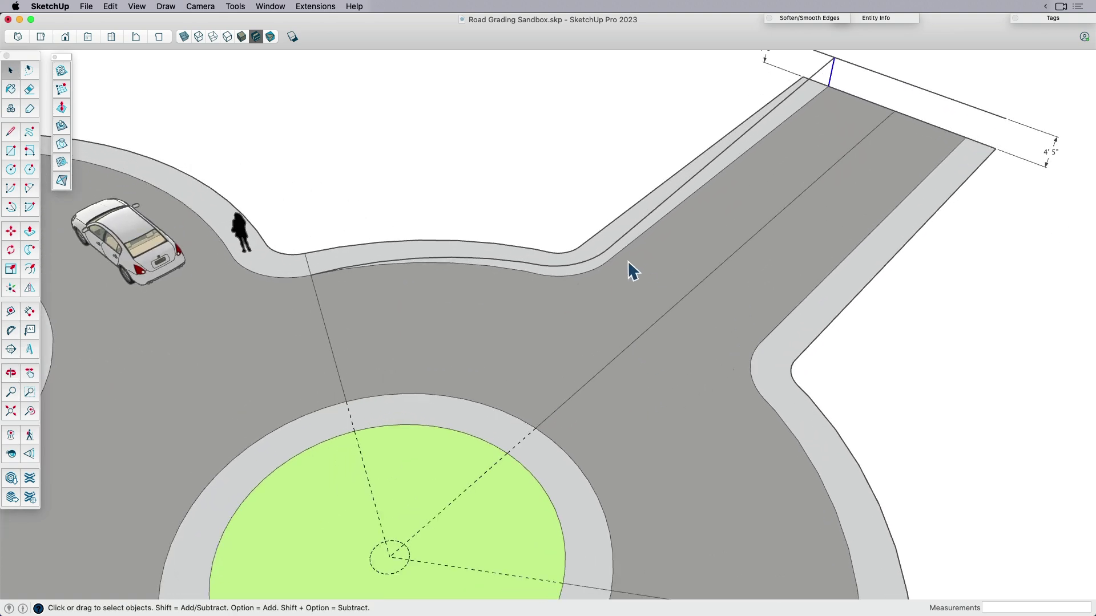
click(614, 255)
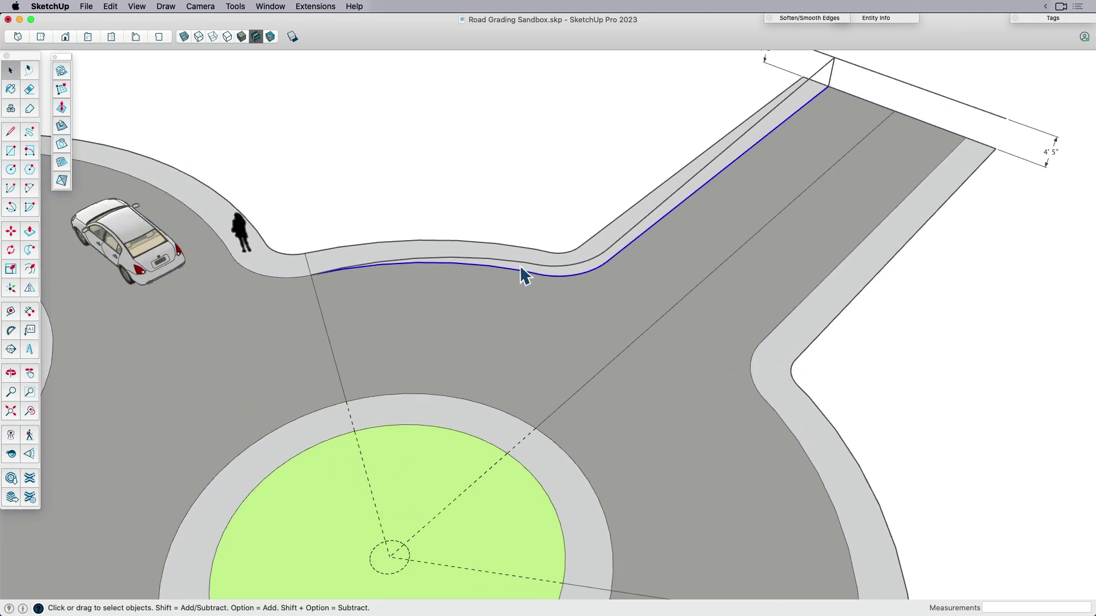
Step: Run CurviShear on the outer top curb edge to raise it to 4' 5"
click(595, 235)
middle_drag(579, 332, 646, 262)
click(236, 6)
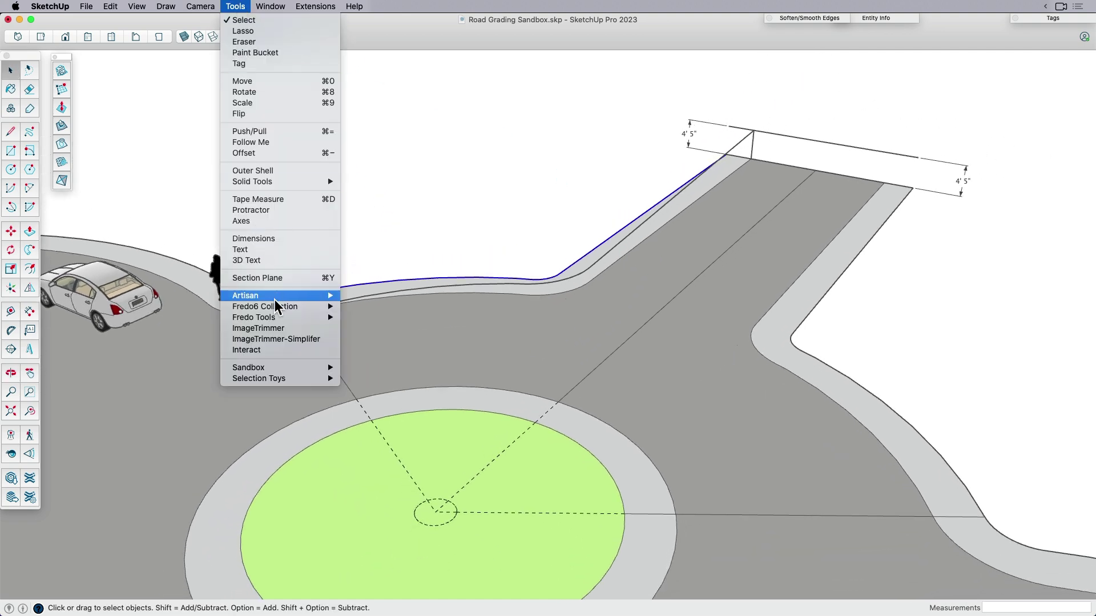
mouse_move(280, 318)
click(380, 340)
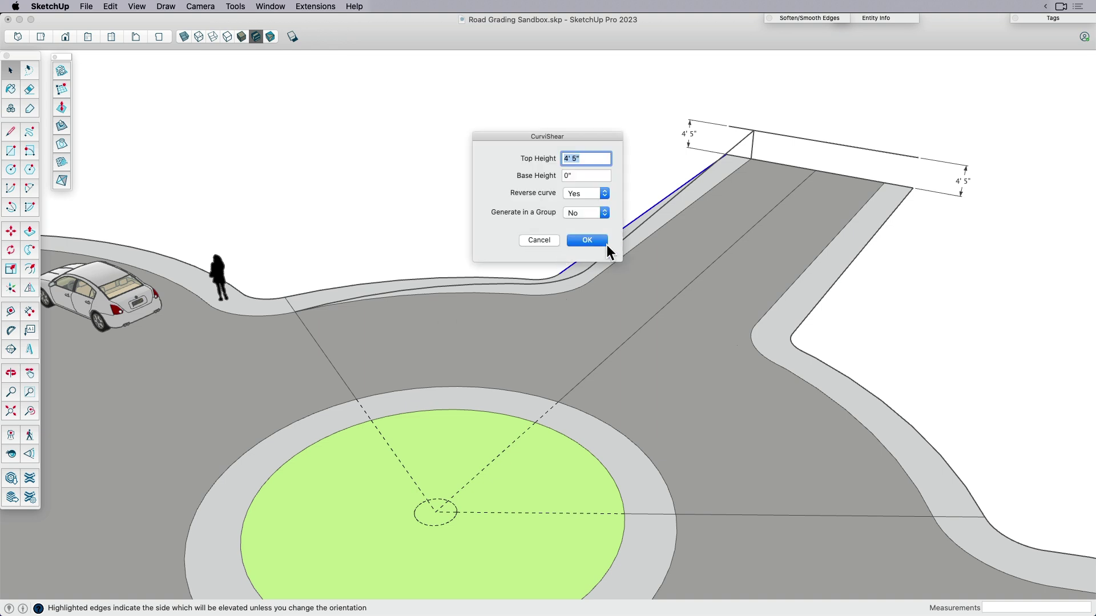
click(597, 240)
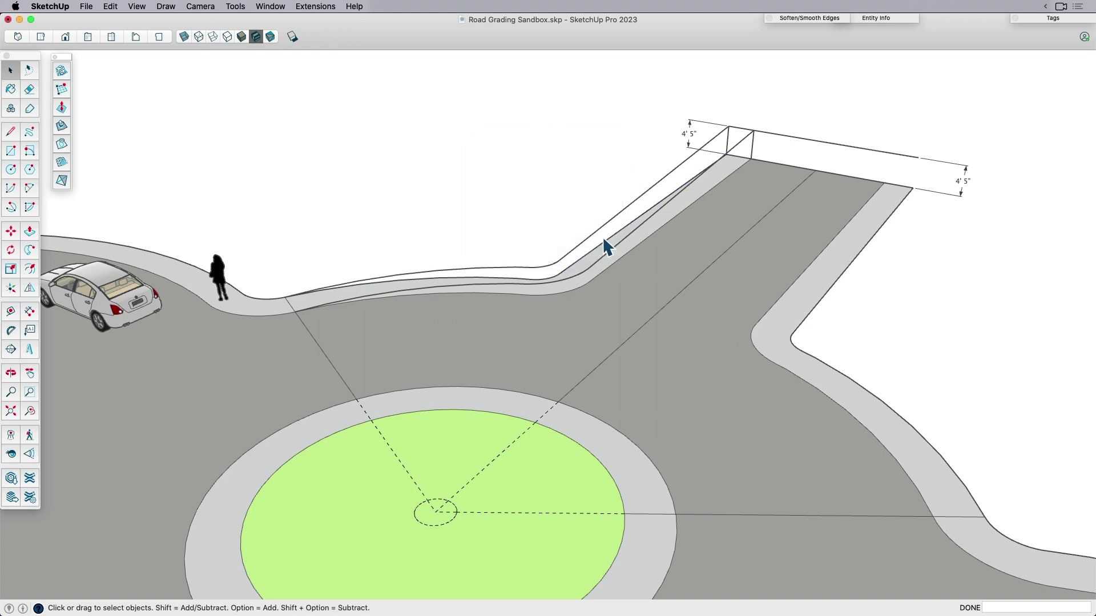
Step: Select the sloped top curve, the lower curb curve and both end edges together
shift+click(601, 227)
shift+click(614, 252)
shift+click(740, 129)
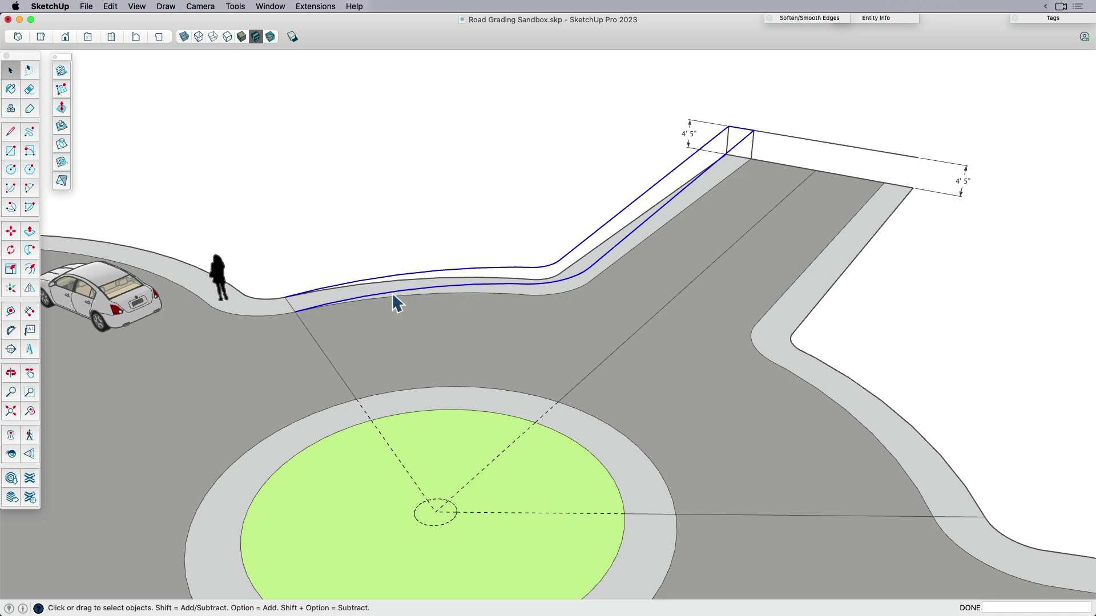
shift+click(292, 306)
middle_drag(308, 310, 350, 276)
scroll(301, 321, up, 5)
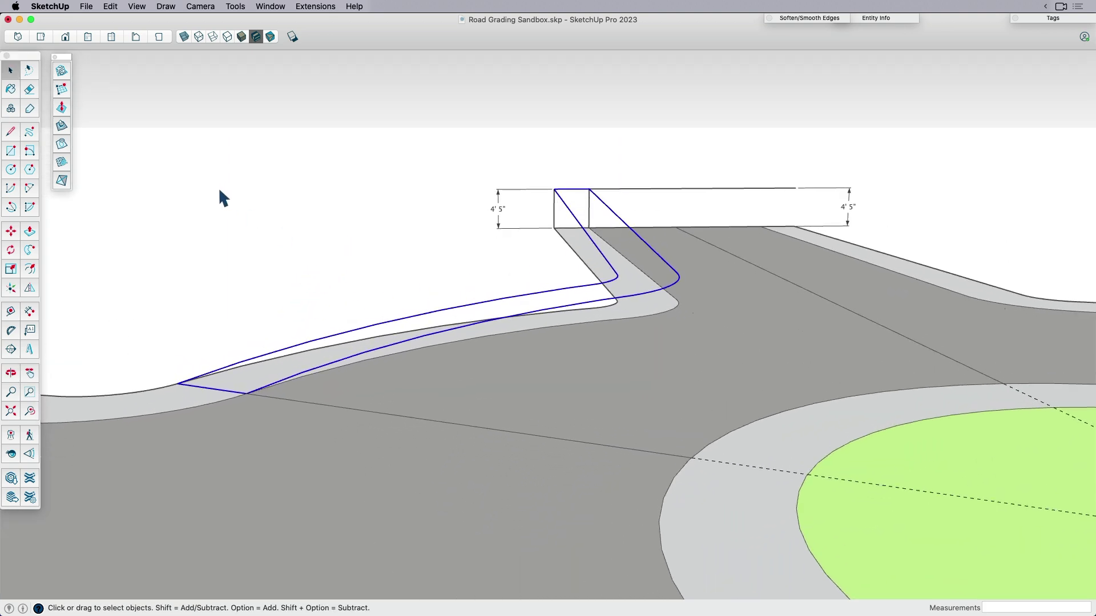
Step: Build a trial surface from the sloped curves and inspect its triangulation and grading group
click(62, 72)
scroll(540, 272, up, 5)
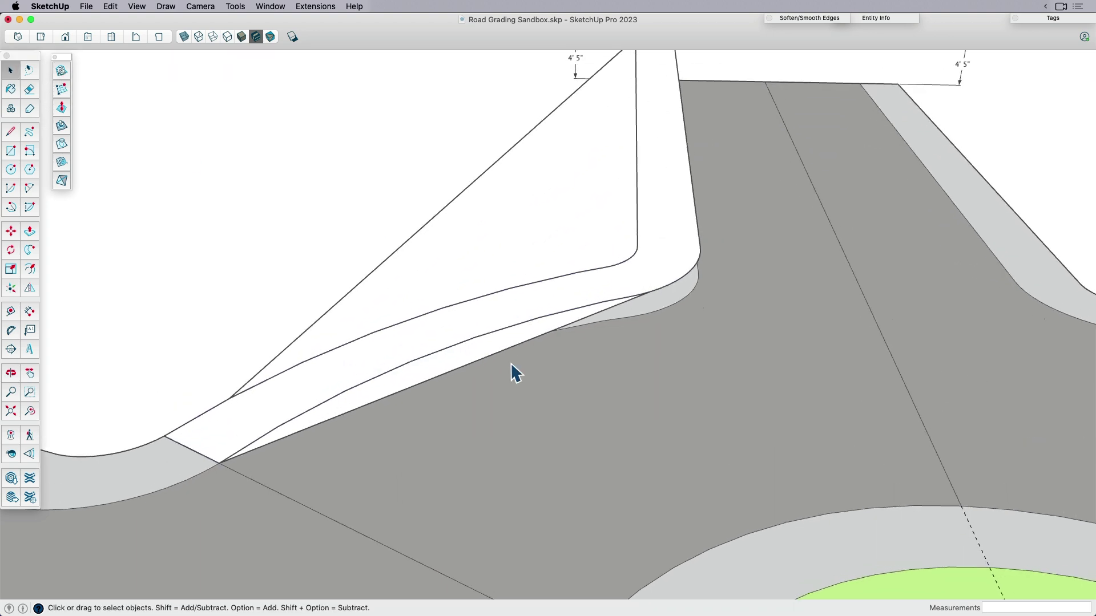
click(504, 293)
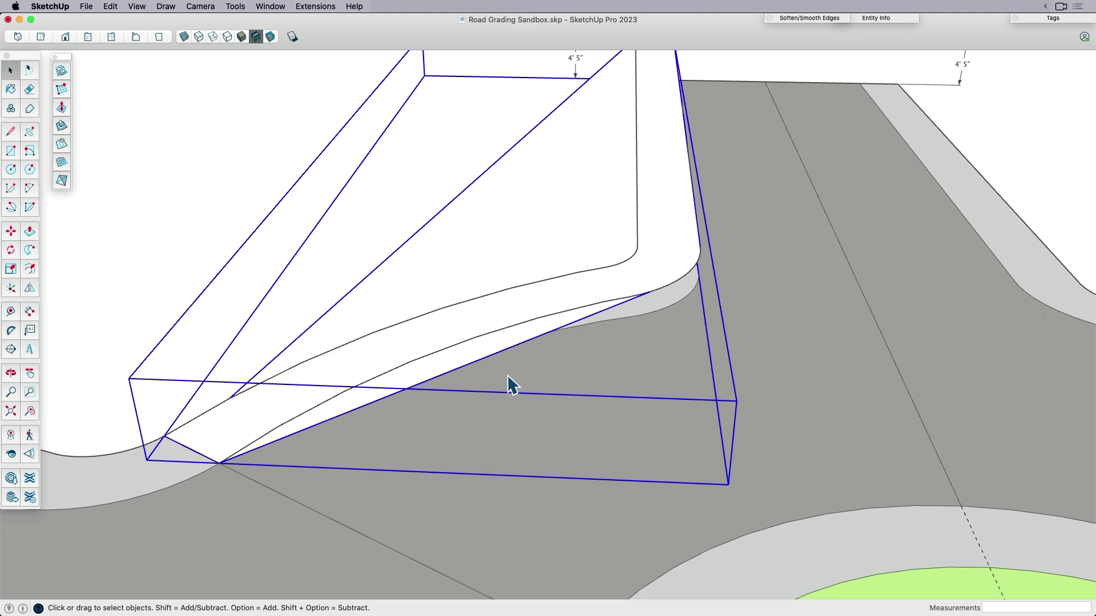
key(alt+h)
scroll(497, 416, down, 3)
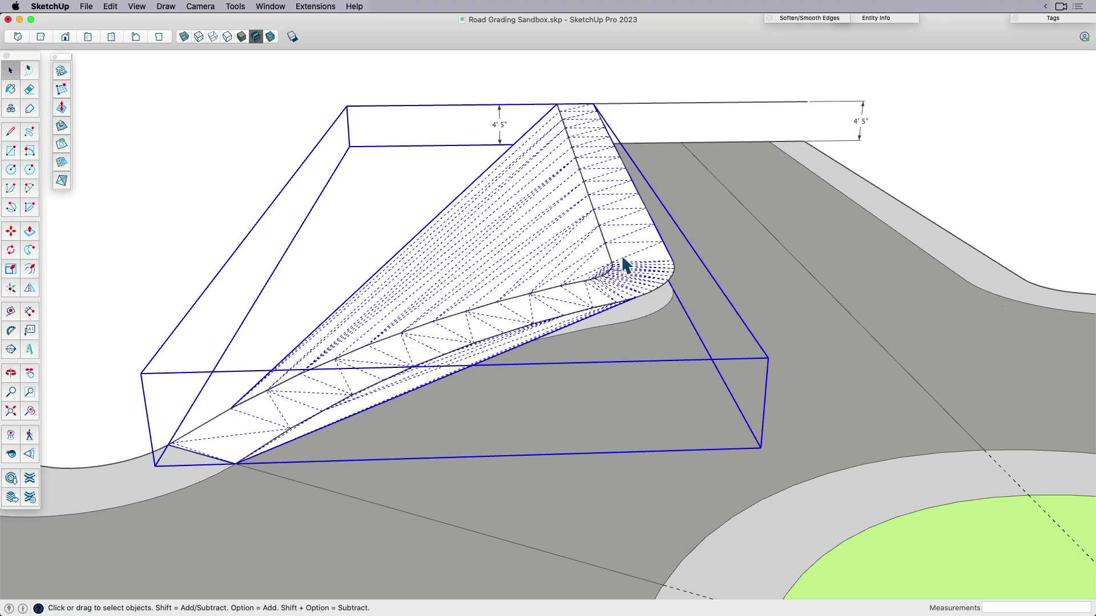
key(alt+h)
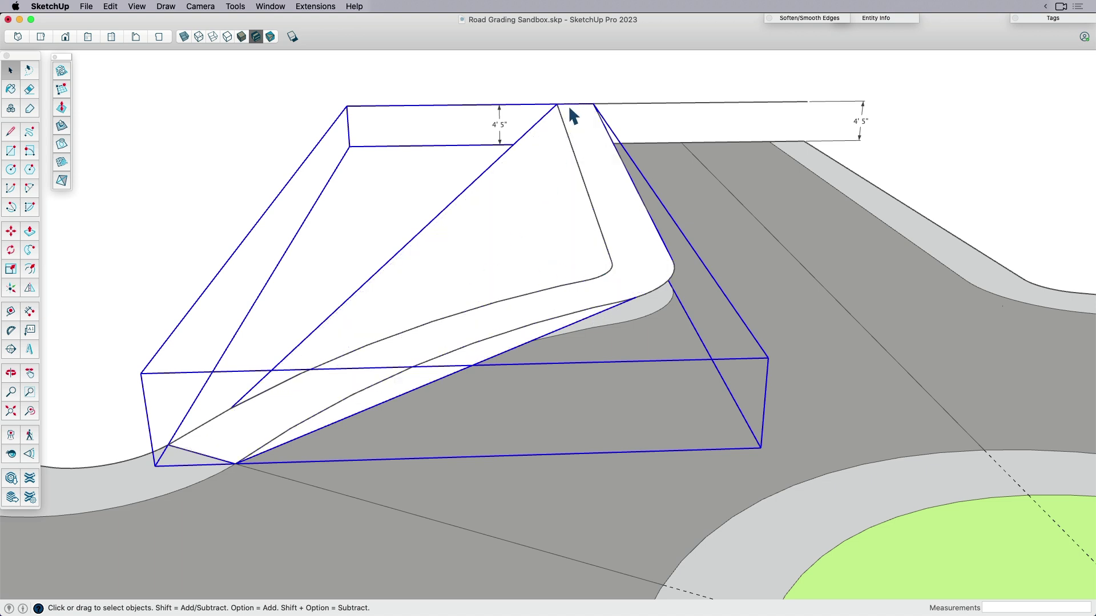
double_click(526, 254)
click(511, 249)
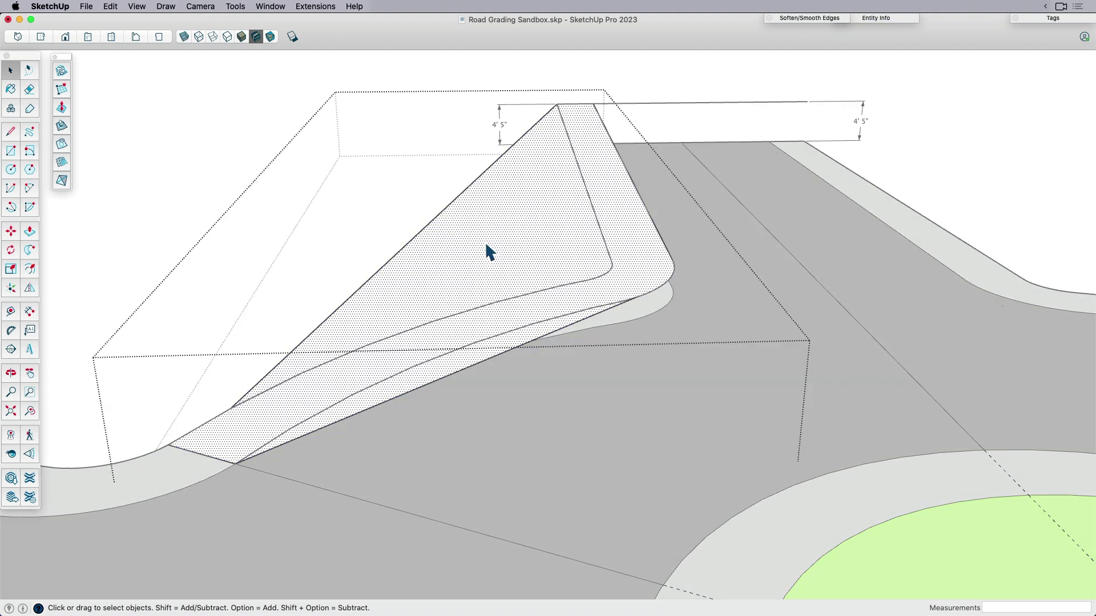
click(370, 235)
click(453, 255)
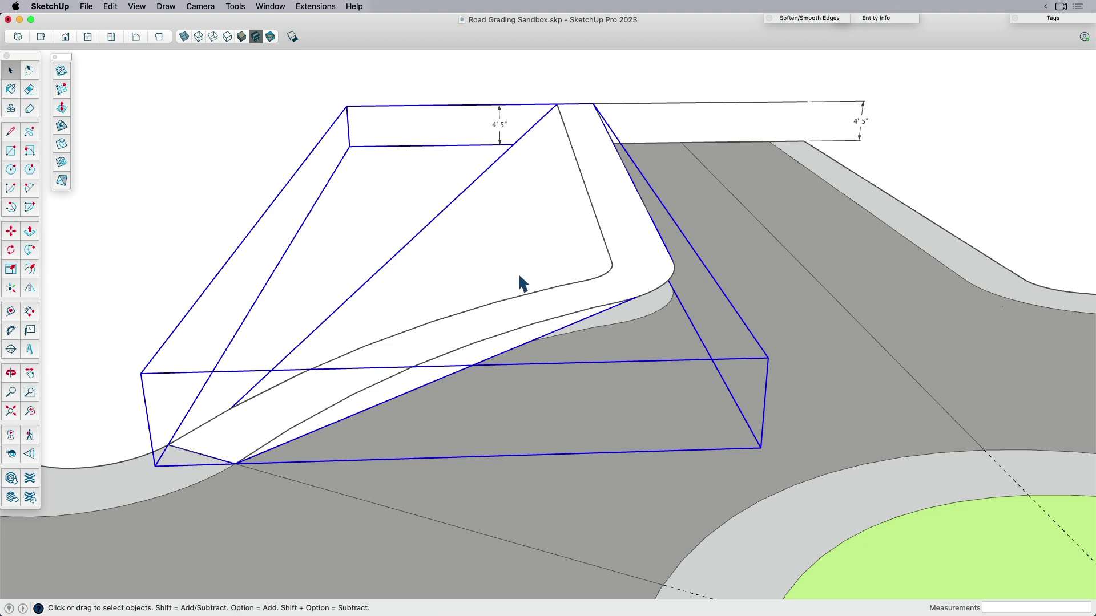
click(216, 247)
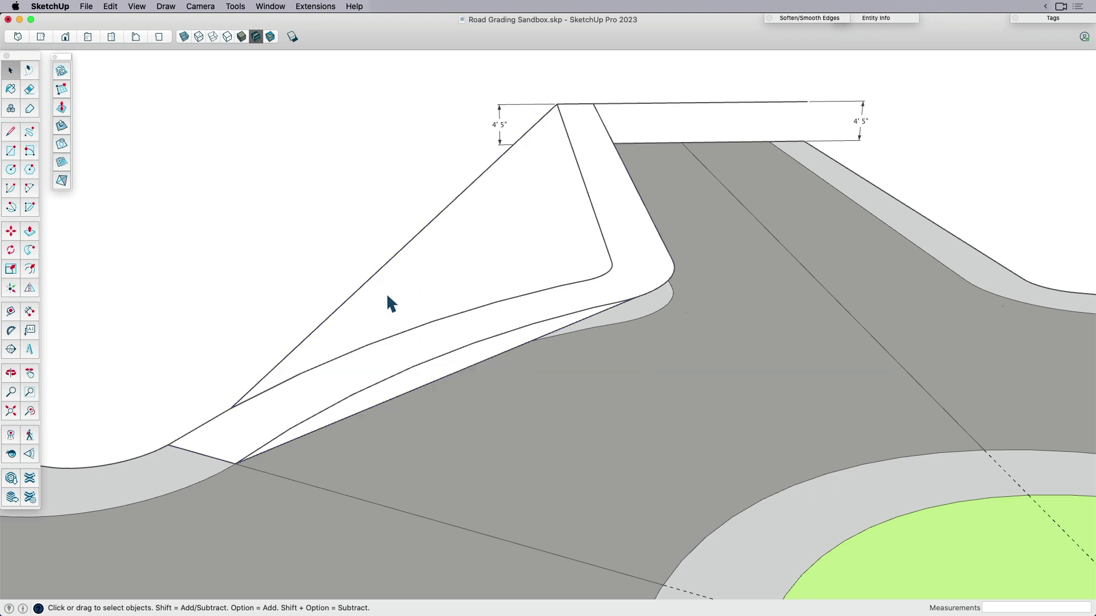
click(400, 284)
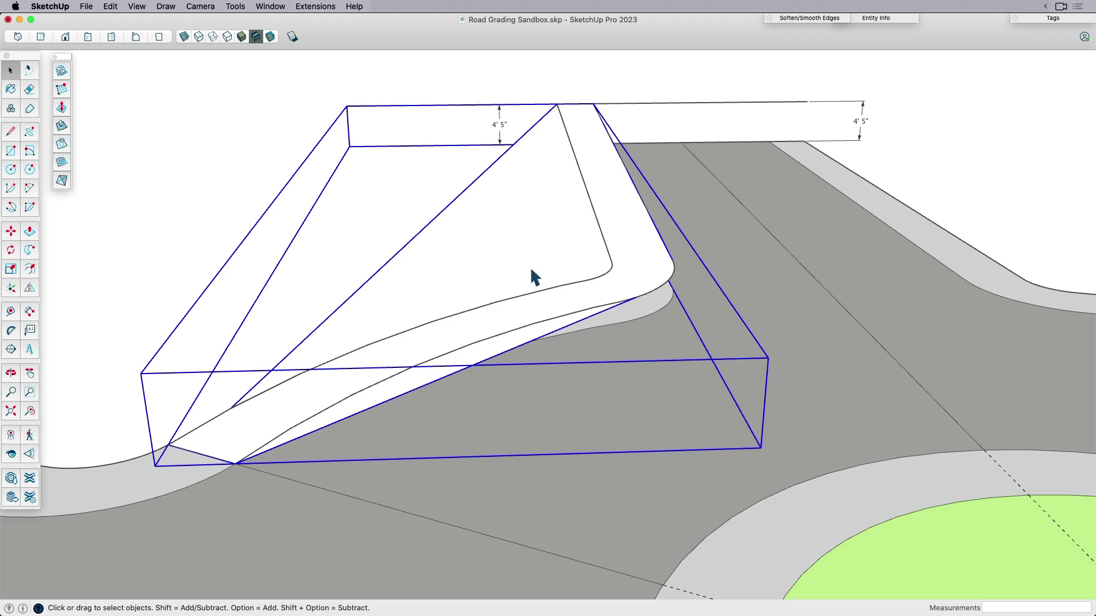
Step: From a lower view, select both curved edges plus the short top and bottom edges
middle_drag(530, 266, 498, 257)
click(504, 265)
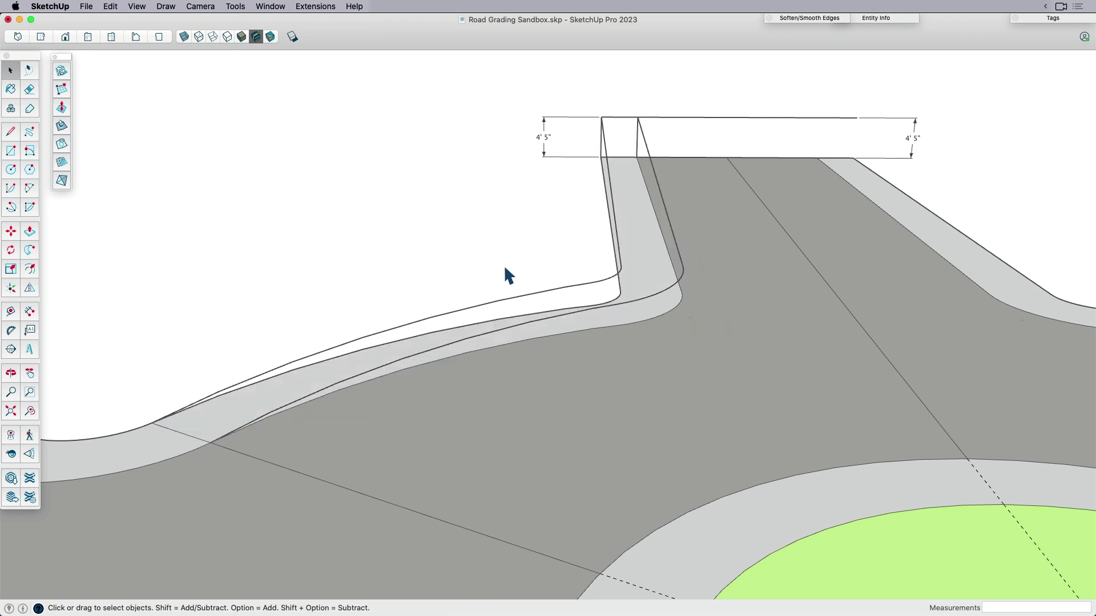
click(492, 304)
shift+click(650, 300)
shift+click(621, 118)
shift+click(190, 435)
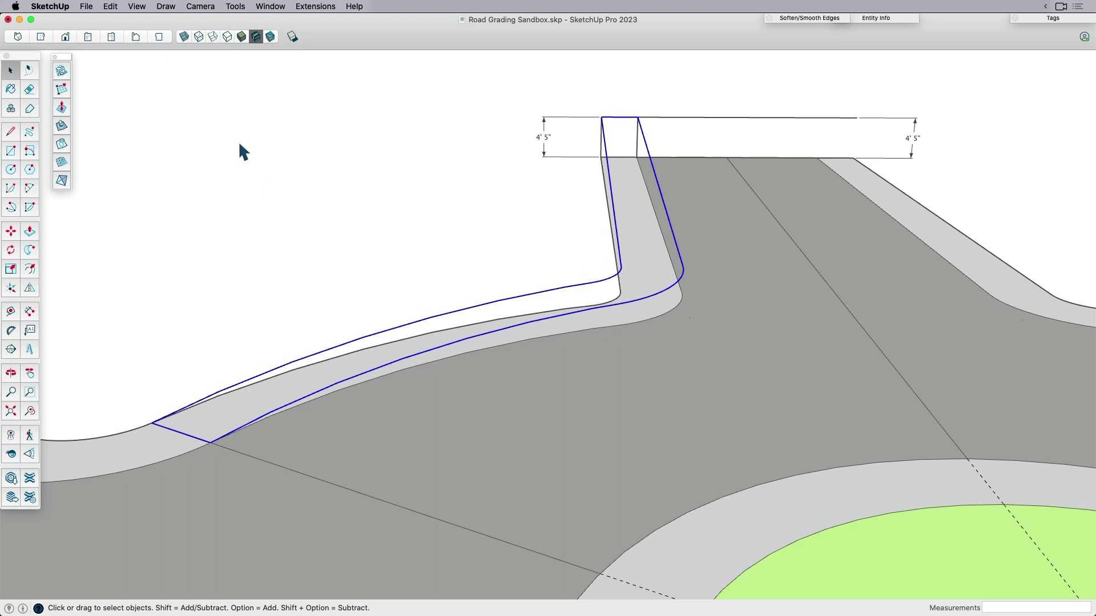
Step: Show the Soap Bubble toolbar and move it aside
click(137, 6)
mouse_move(145, 50)
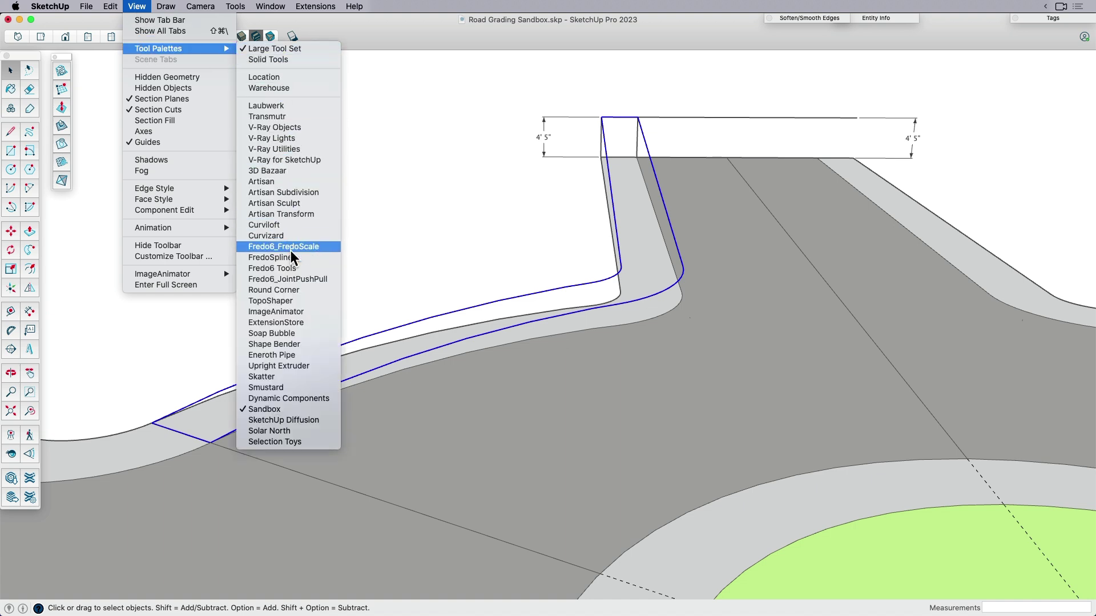
click(286, 335)
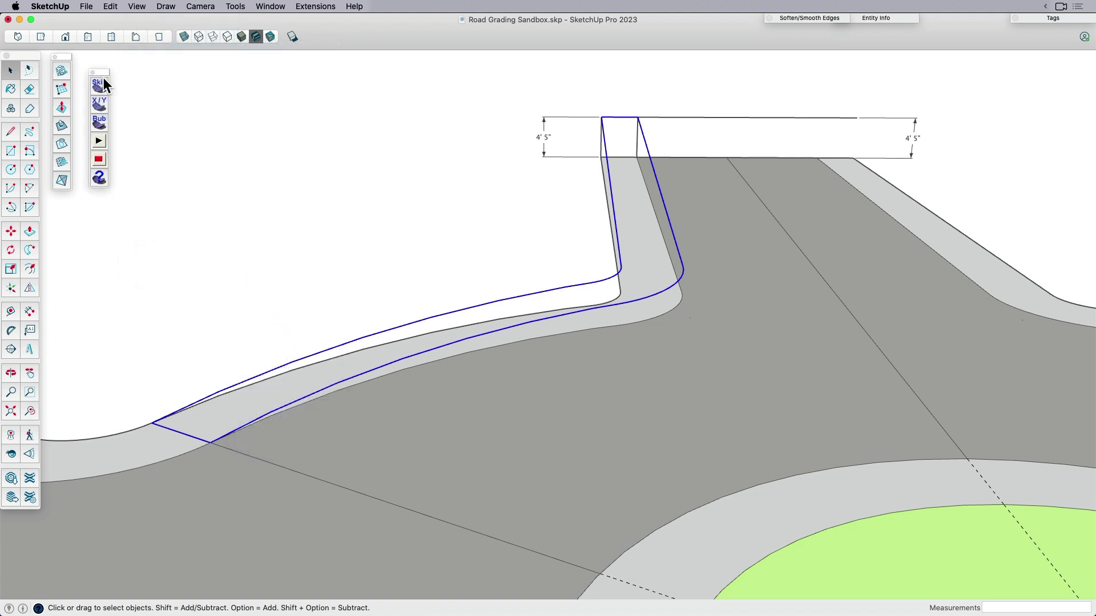
drag(102, 66, 93, 79)
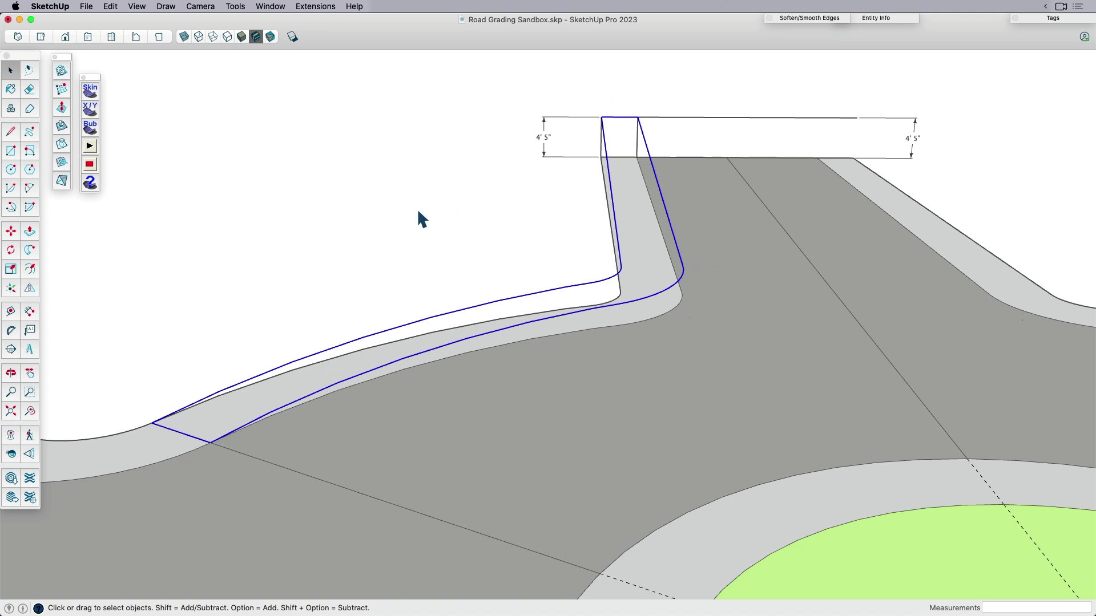
Step: Skin the outline, trying 50 and 30 divisions before committing 40 divisions as a group
click(91, 96)
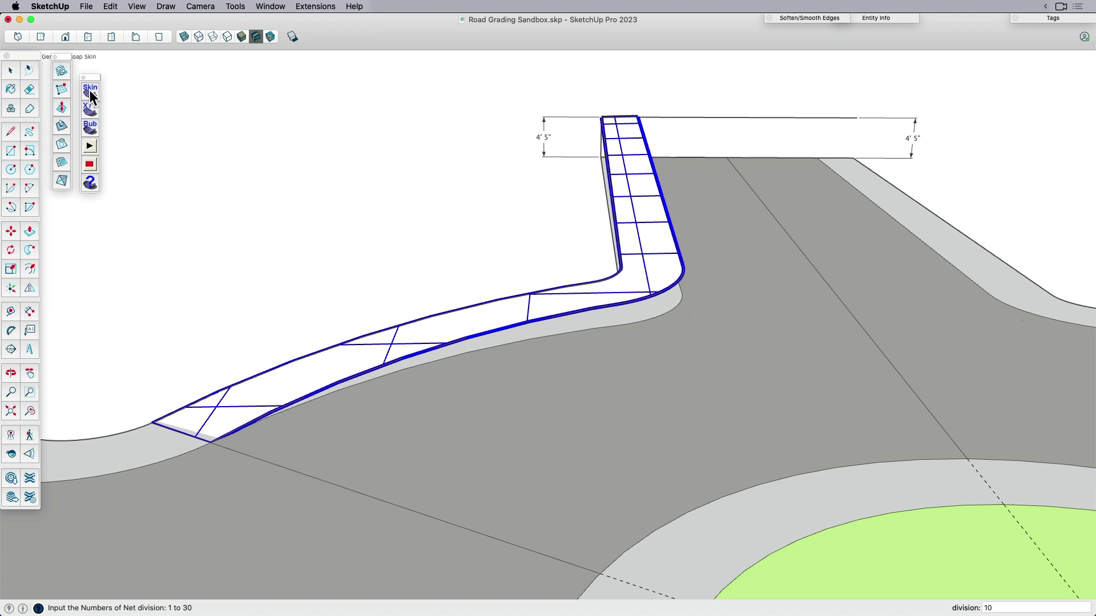
text(40)
key(Return)
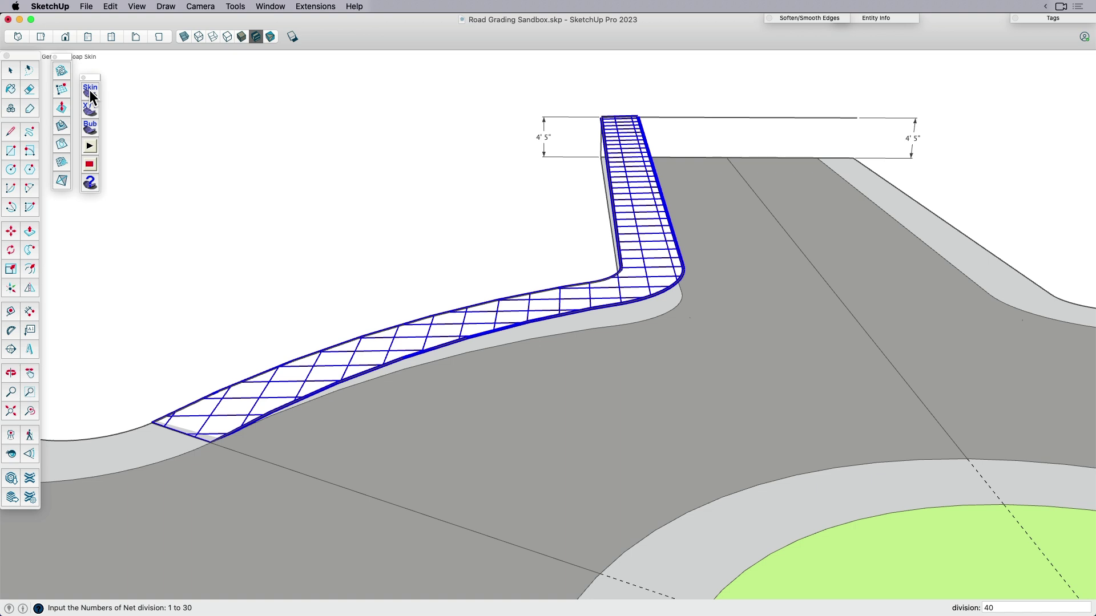
text(50)
key(Return)
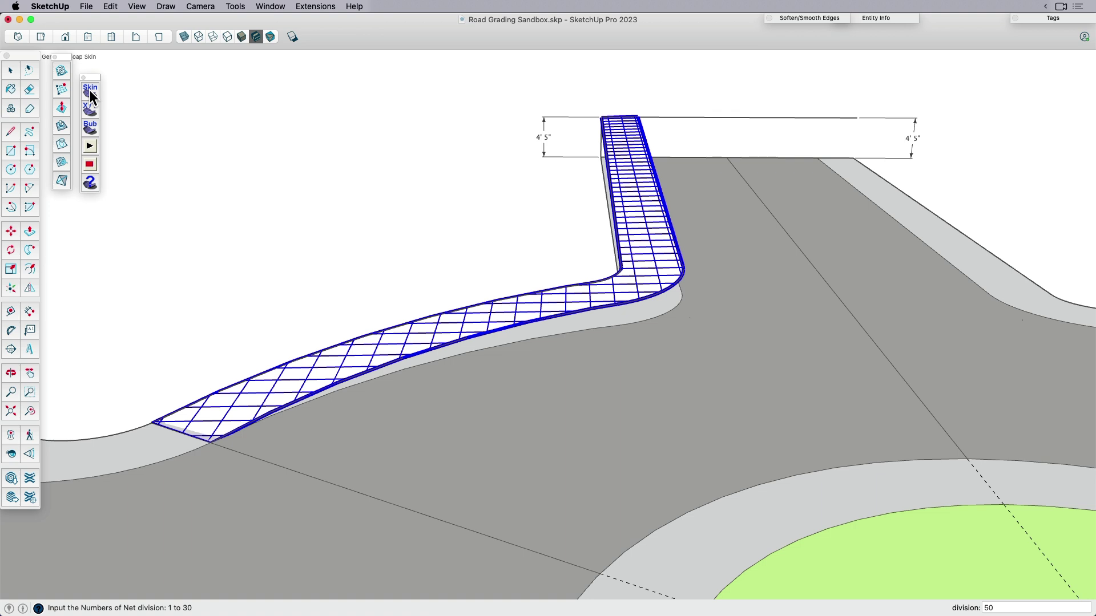
text(30)
key(Return)
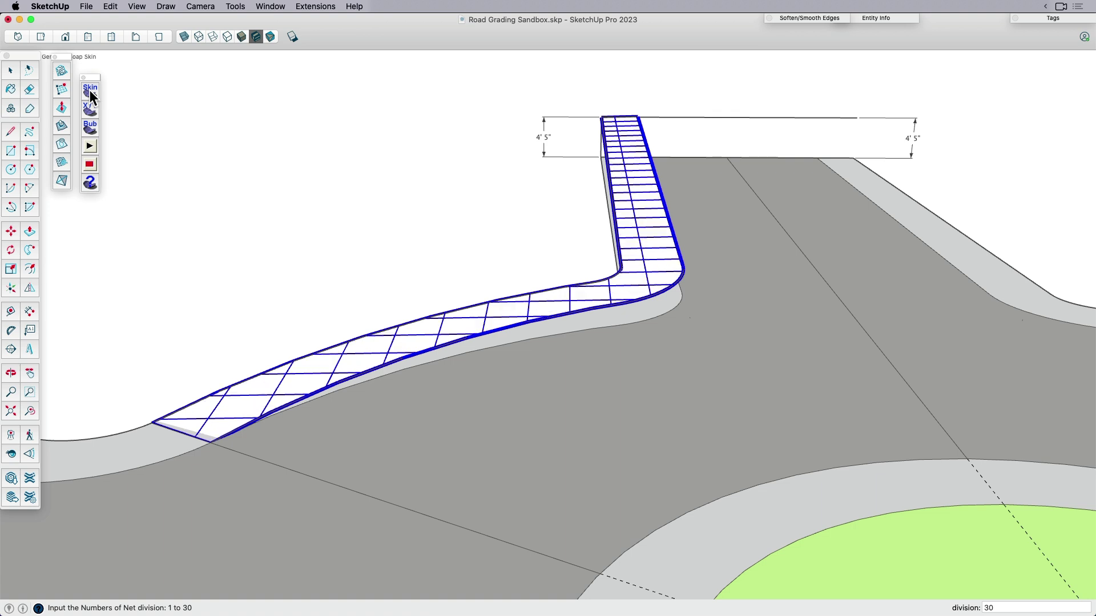
key(Return)
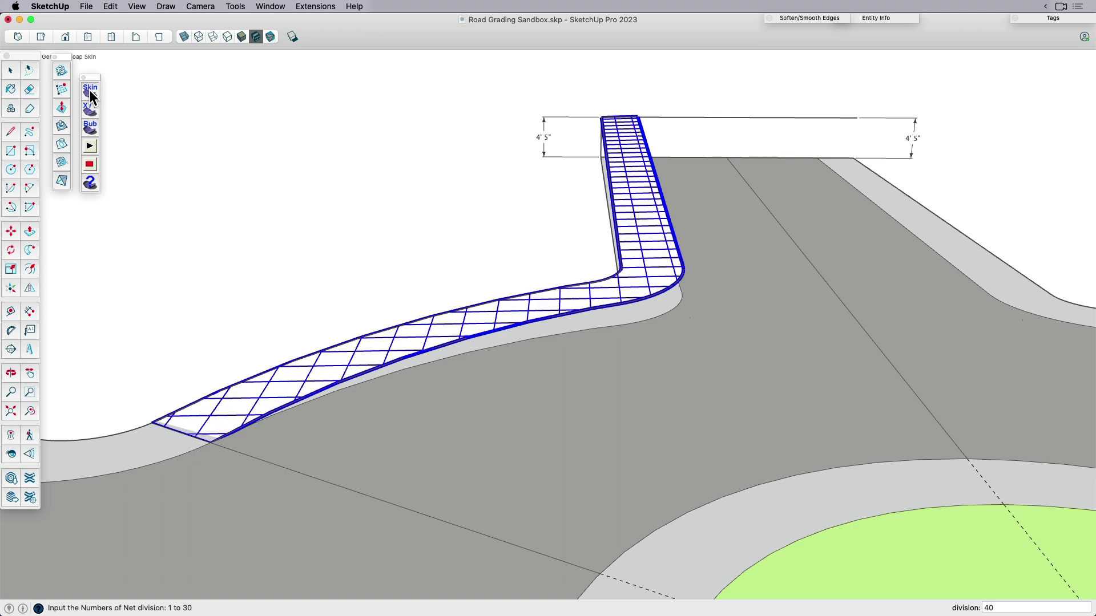
key(Return)
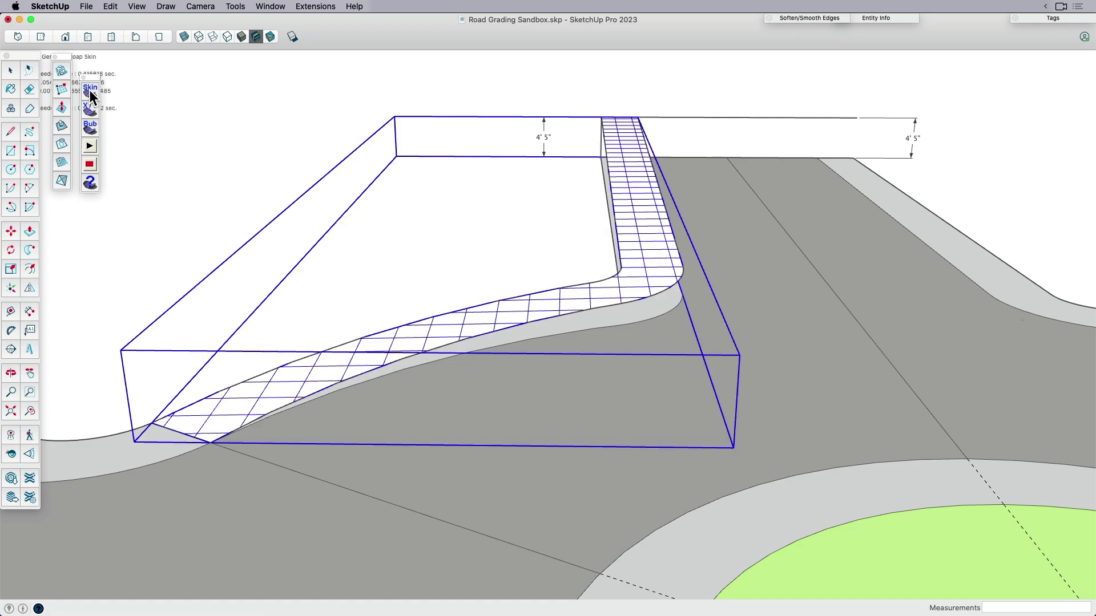
Step: Orbit to the car and smooth the skin mesh's grid lines with Soften/Smooth Edges
middle_drag(441, 327, 602, 367)
middle_drag(761, 380, 615, 297)
scroll(556, 388, down, 5)
click(800, 20)
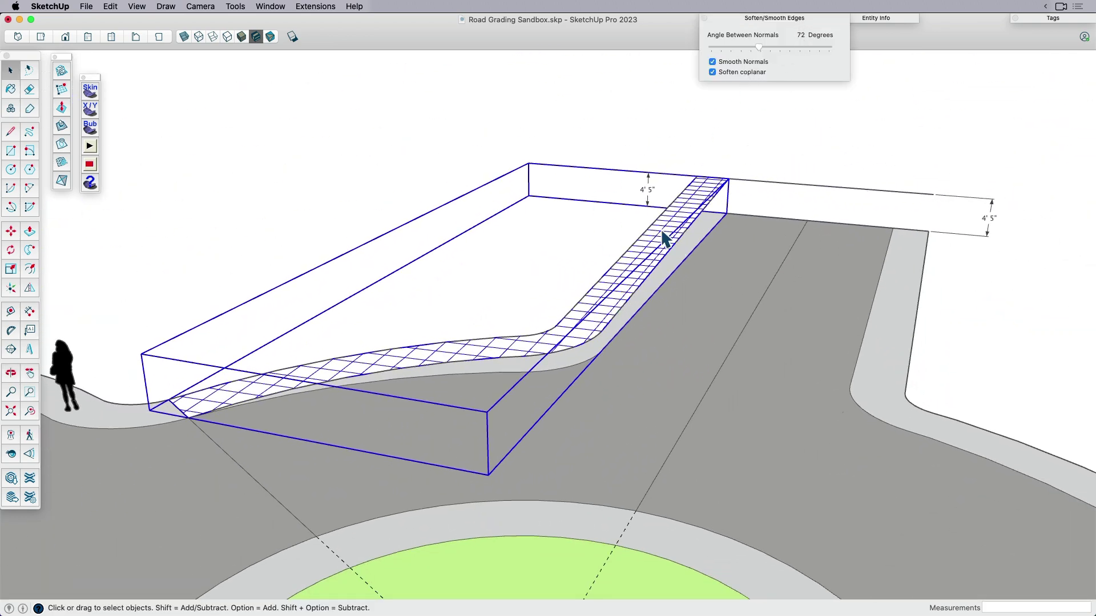
key(Escape)
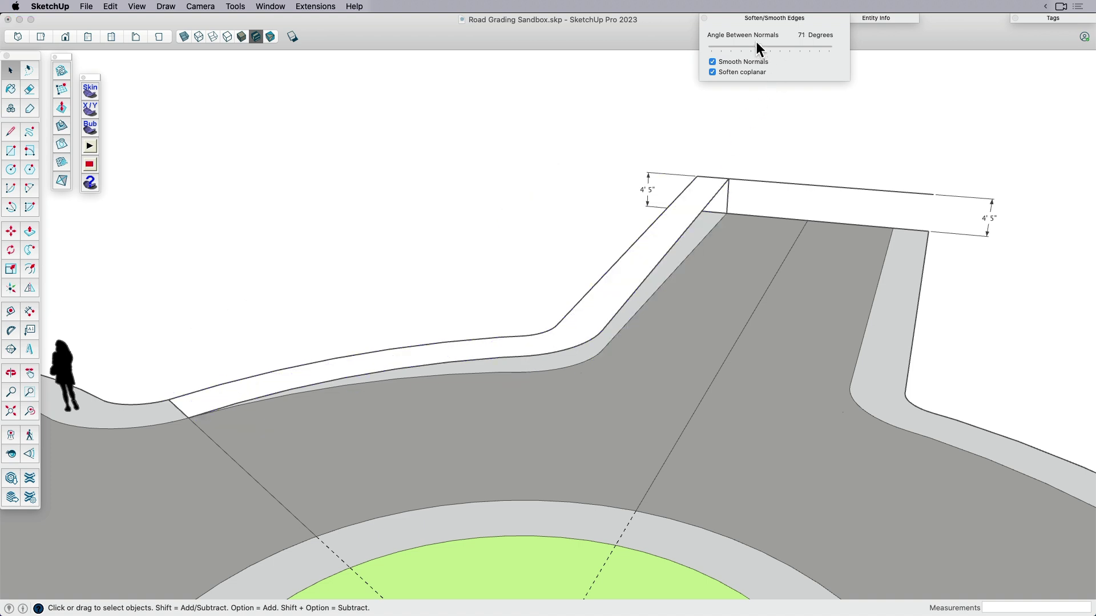
click(770, 18)
Step: Sample the curb's light grey material and paint the skinned strip with it
click(558, 197)
key(b)
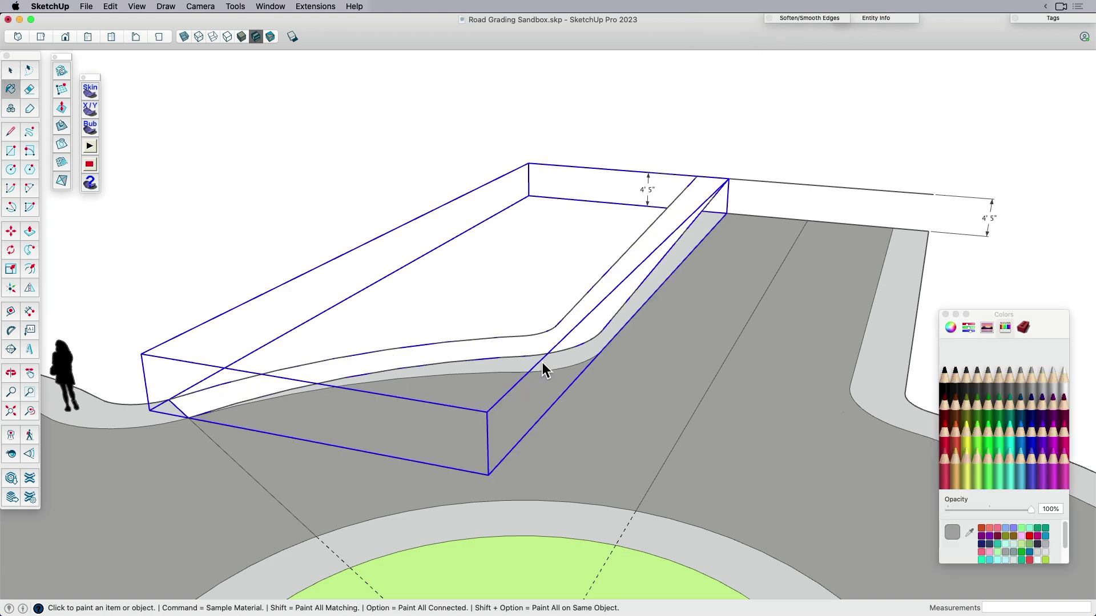
click(544, 363)
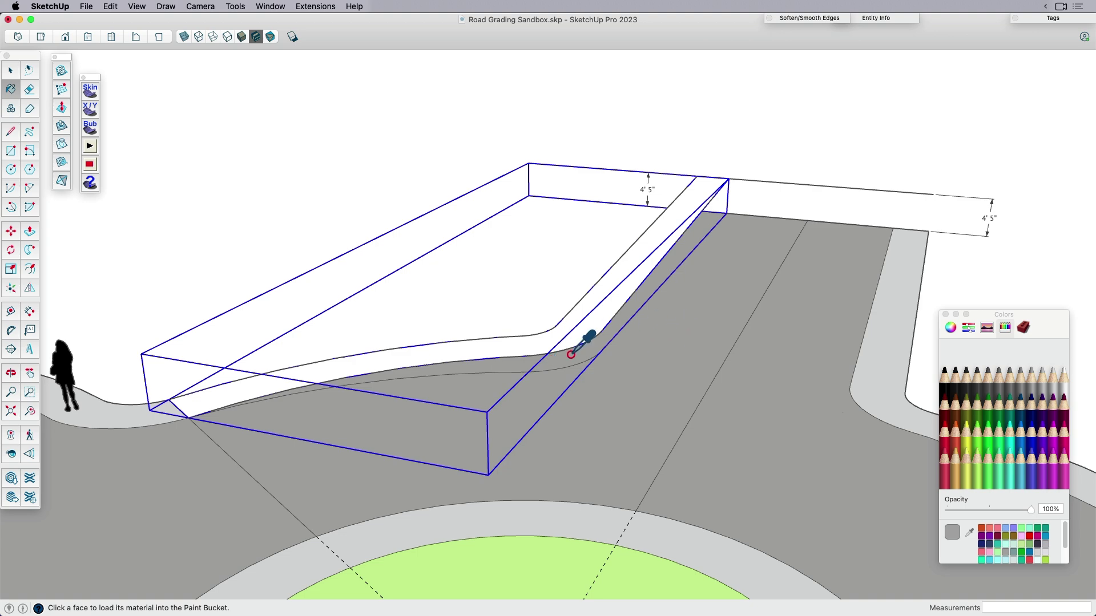
click(571, 354)
click(582, 345)
key(space)
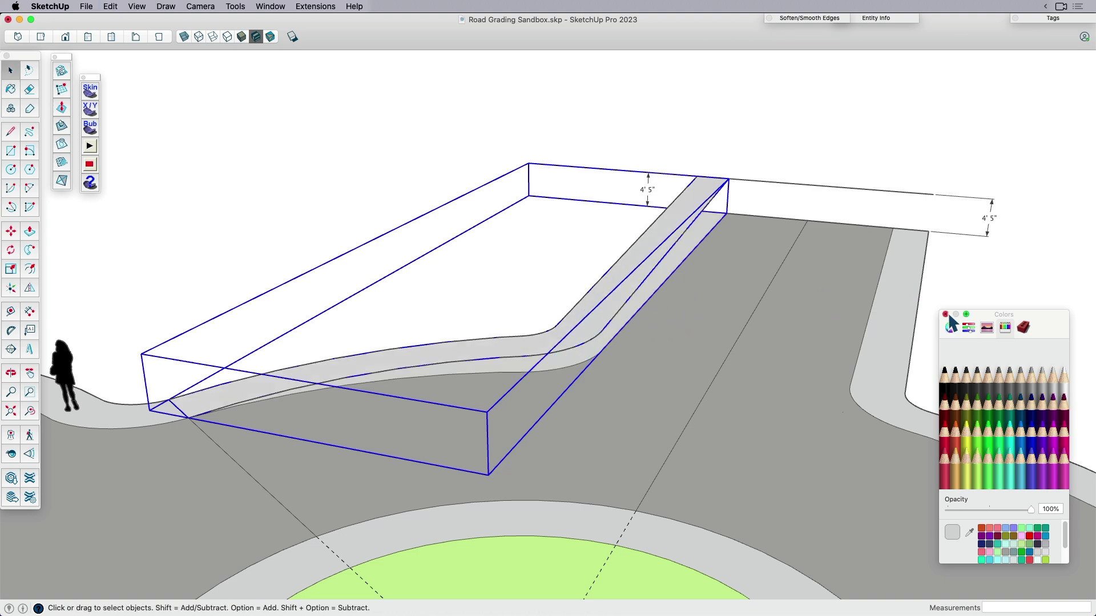
Step: Copy the graded curb ramp group and place the copy beside the original
click(945, 315)
scroll(751, 229, down, 5)
middle_drag(752, 259, 692, 274)
key(m)
click(665, 327)
key(alt)
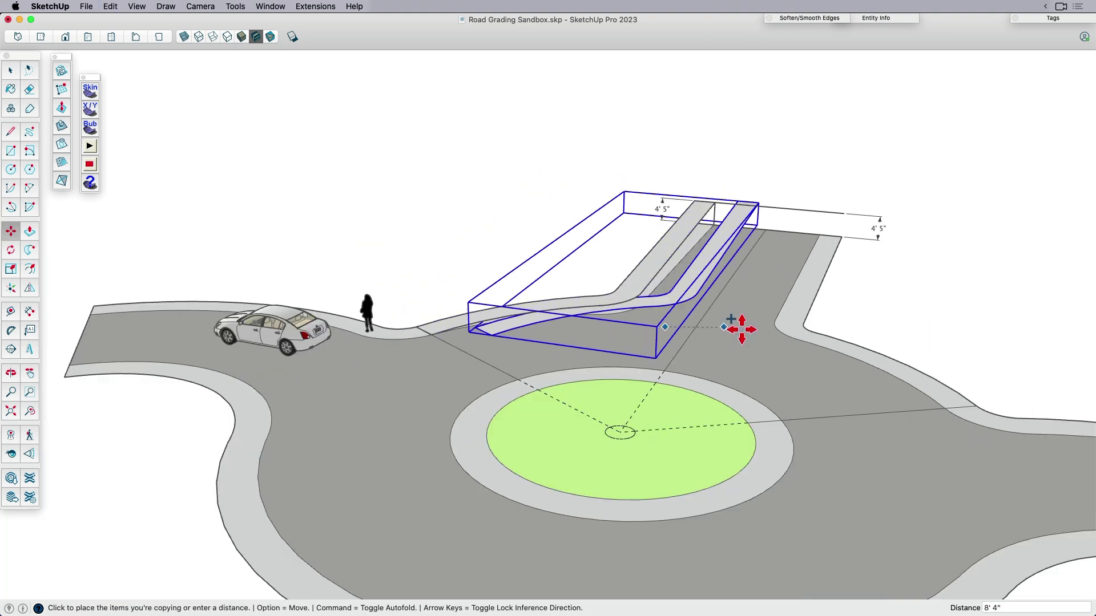
click(765, 335)
Step: Mirror the copy by scaling it -1 along the red axis
key(s)
click(749, 284)
text(-1)
key(Return)
key(m)
click(519, 346)
Step: Move the mirrored curb ramp onto the road's right edge
click(902, 417)
middle_drag(748, 235, 877, 262)
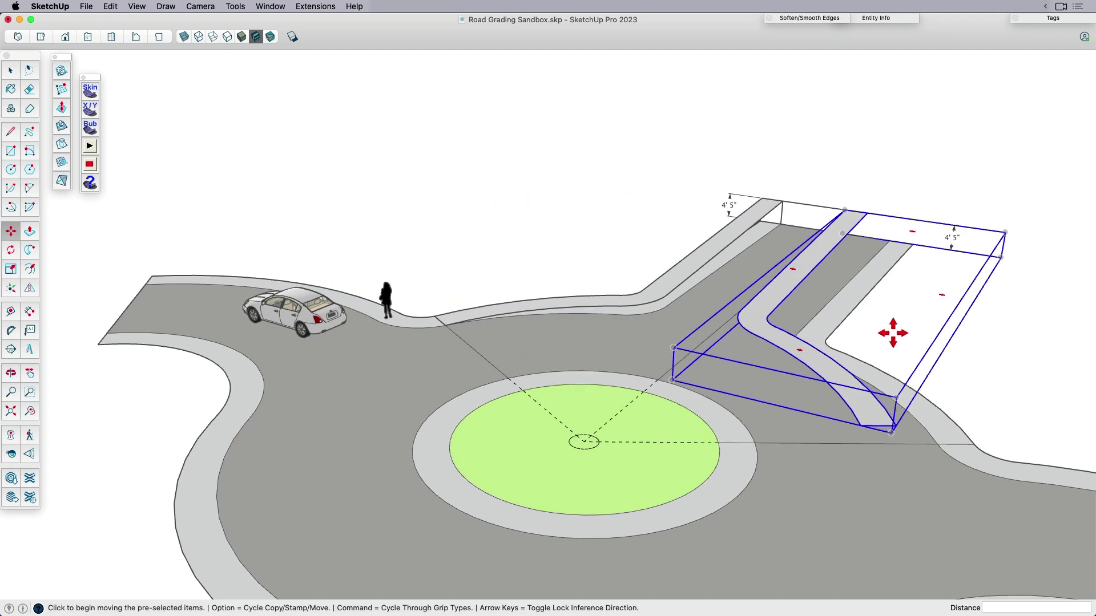
scroll(861, 213, up, 4)
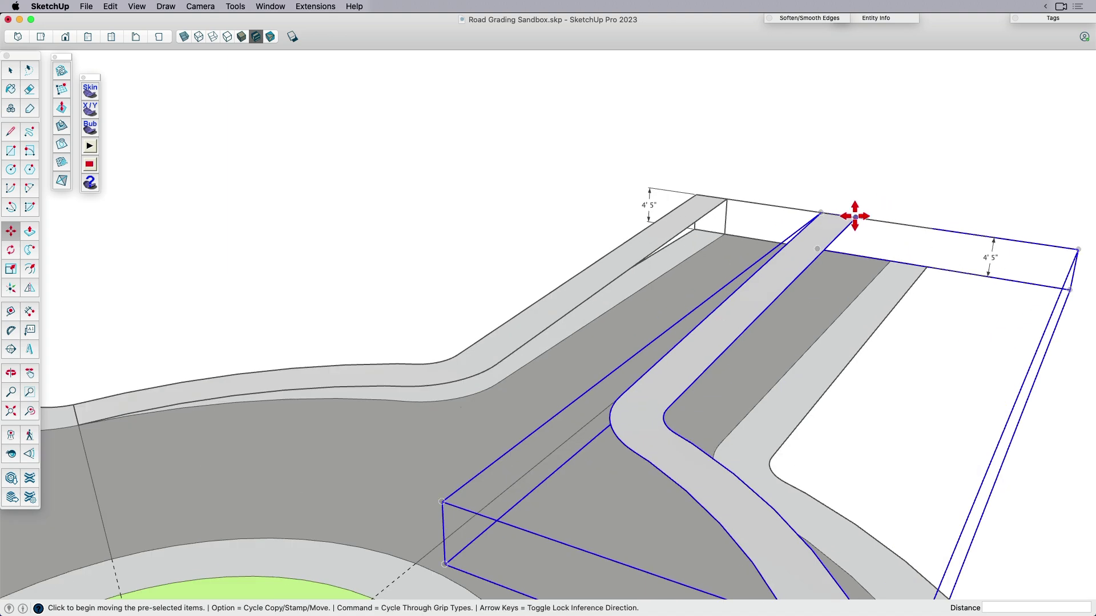
click(855, 218)
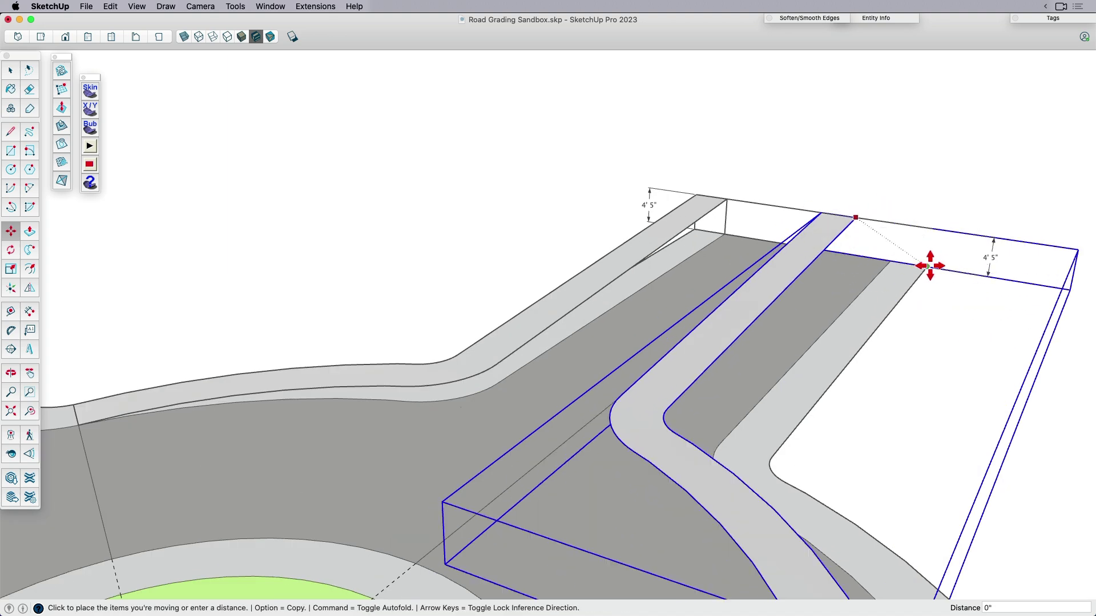
scroll(929, 265, down, 5)
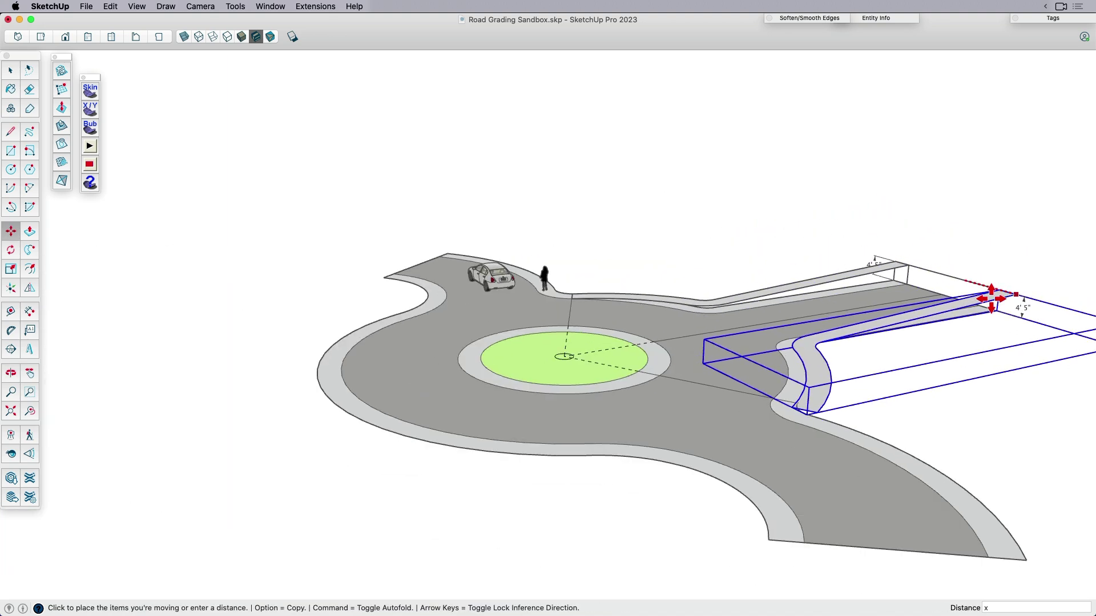
scroll(999, 307, up, 3)
middle_drag(990, 301, 1010, 264)
scroll(1011, 265, up, 2)
Step: Select the right curb group and bring up its context menu
key(space)
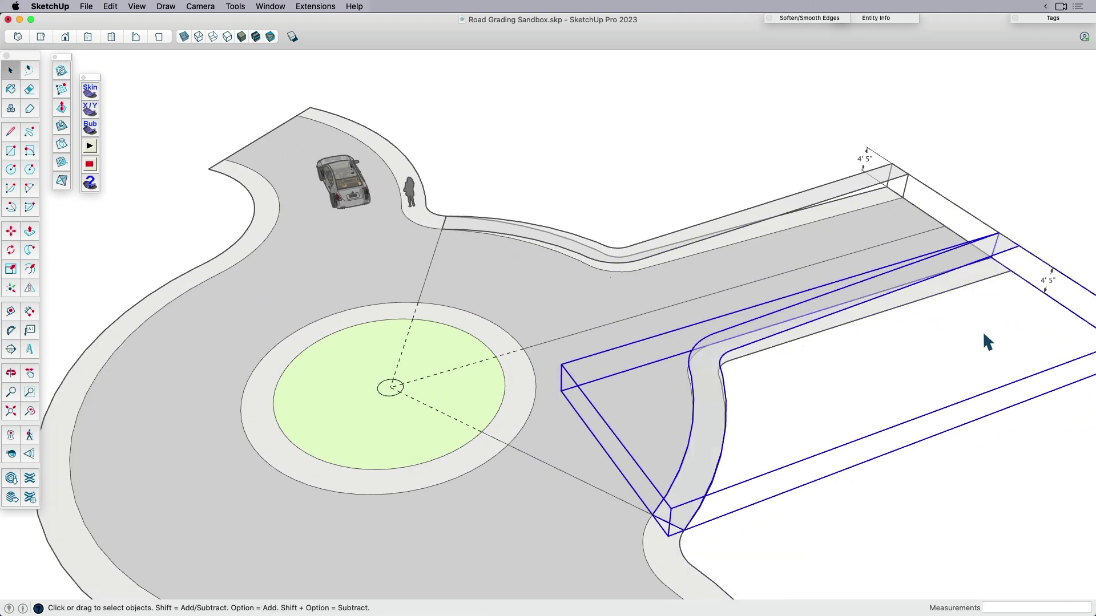
click(975, 345)
middle_drag(975, 345, 714, 263)
scroll(714, 262, up, 1)
click(717, 262)
right_click(722, 255)
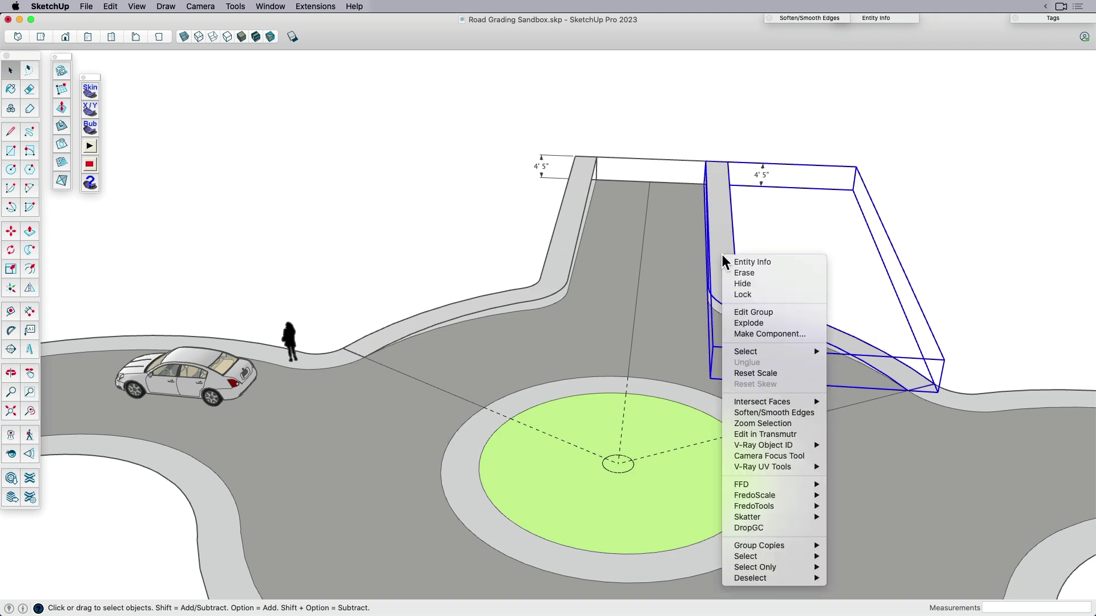
Step: Explode the right and left curb groups
click(732, 324)
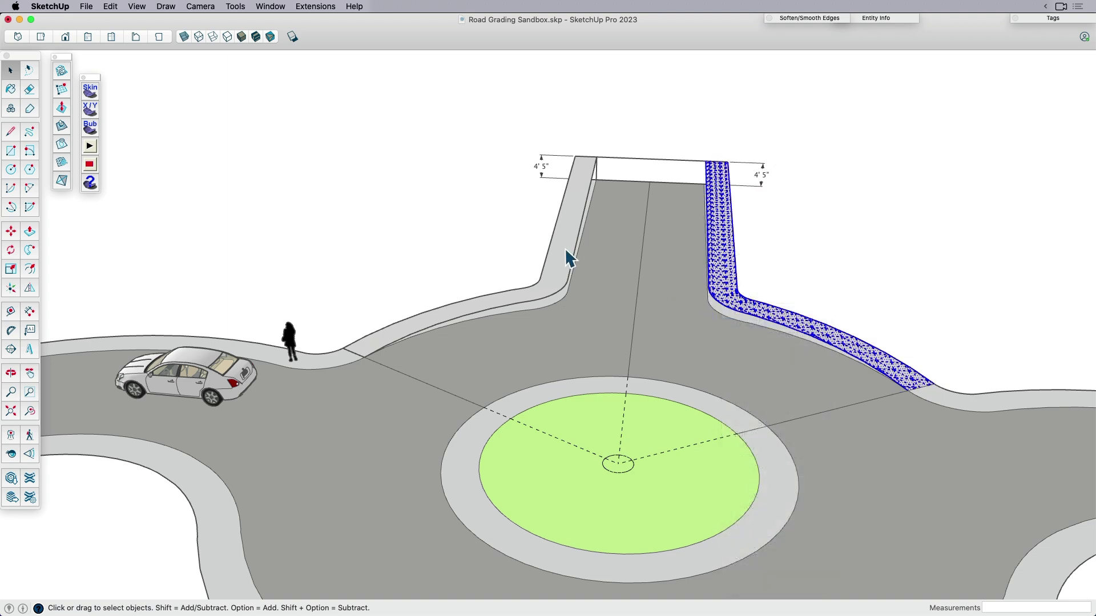
click(562, 246)
right_click(562, 246)
click(592, 315)
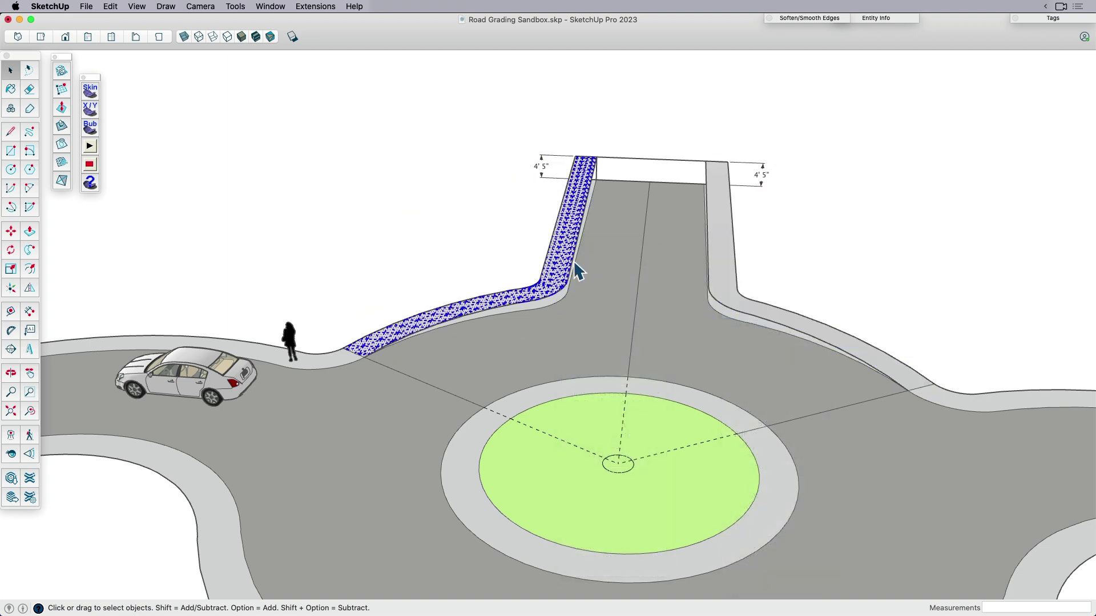
Step: Select both inner curb curves, the road end's top edge, the edge to the ring, and the ring section
click(574, 267)
click(708, 274)
middle_drag(708, 274, 708, 146)
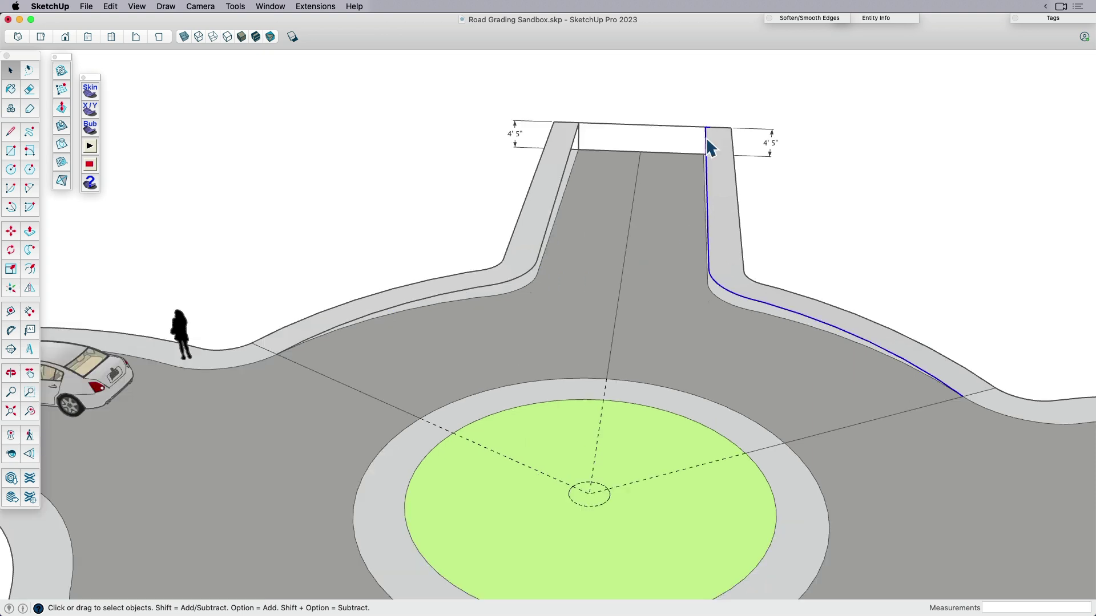
shift+click(671, 126)
shift+click(573, 147)
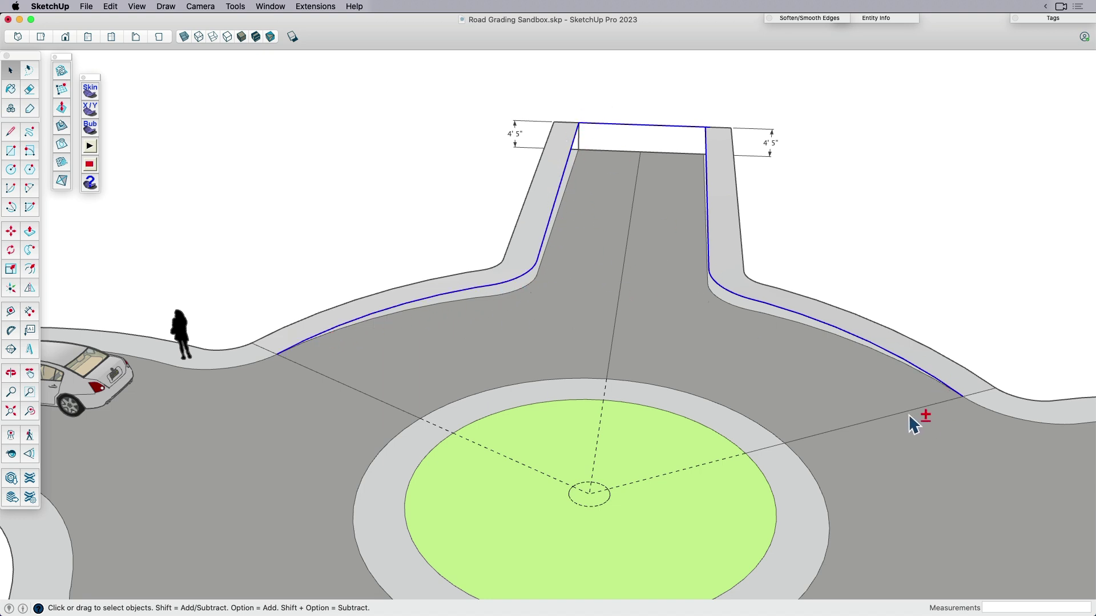
shift+click(389, 404)
middle_drag(722, 385, 612, 365)
shift+click(542, 356)
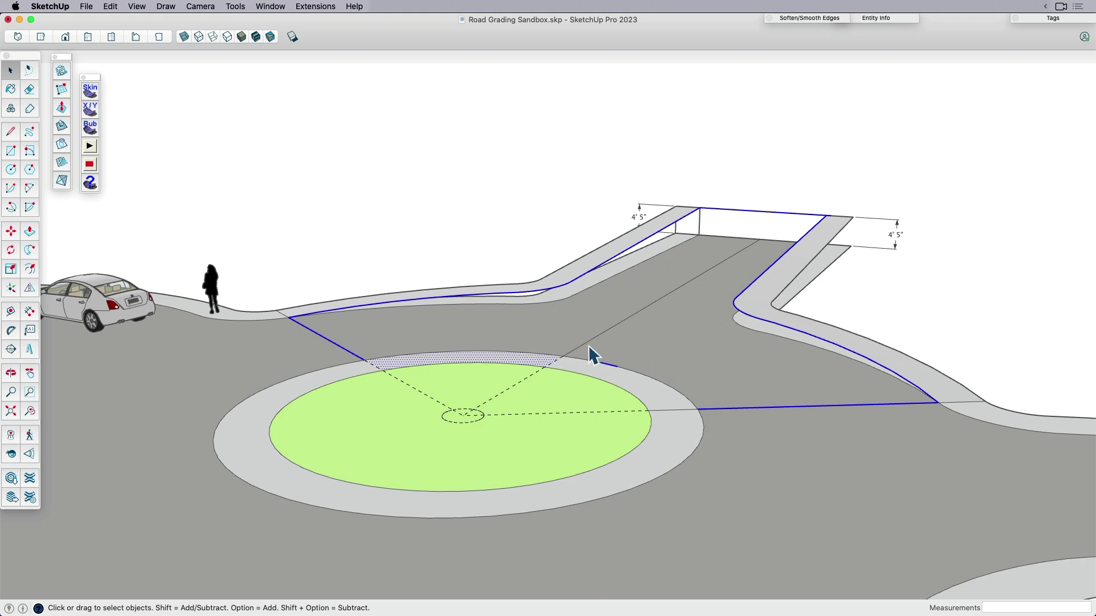
Step: Draw a vertical line of length 6 at the curb-road junction
scroll(577, 395, up, 5)
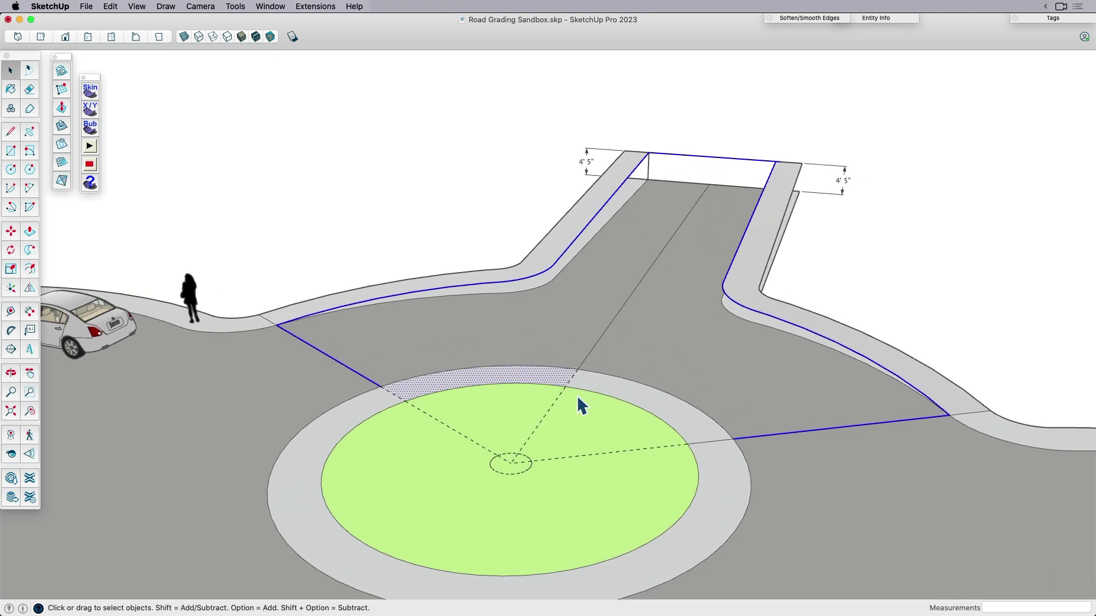
key(l)
scroll(578, 360, up, 4)
scroll(584, 349, up, 1)
scroll(582, 348, up, 4)
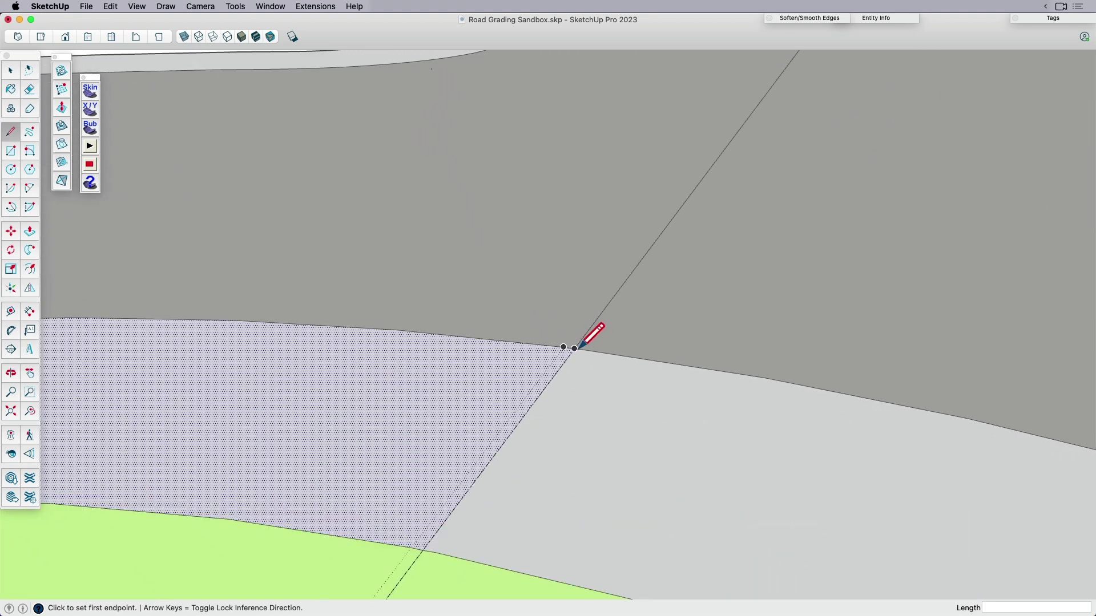
click(571, 349)
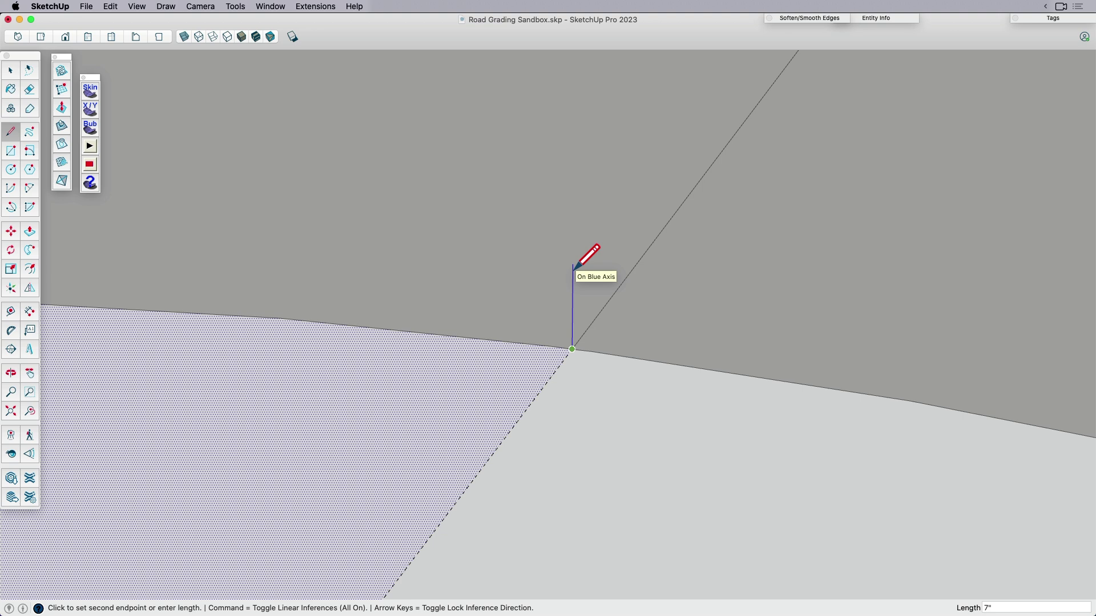
text(6)
key(Return)
key(space)
Step: Draw a two-point arc across the driveway mouth, finishing at the line's endpoint
scroll(607, 268, down, 5)
scroll(612, 279, down, 3)
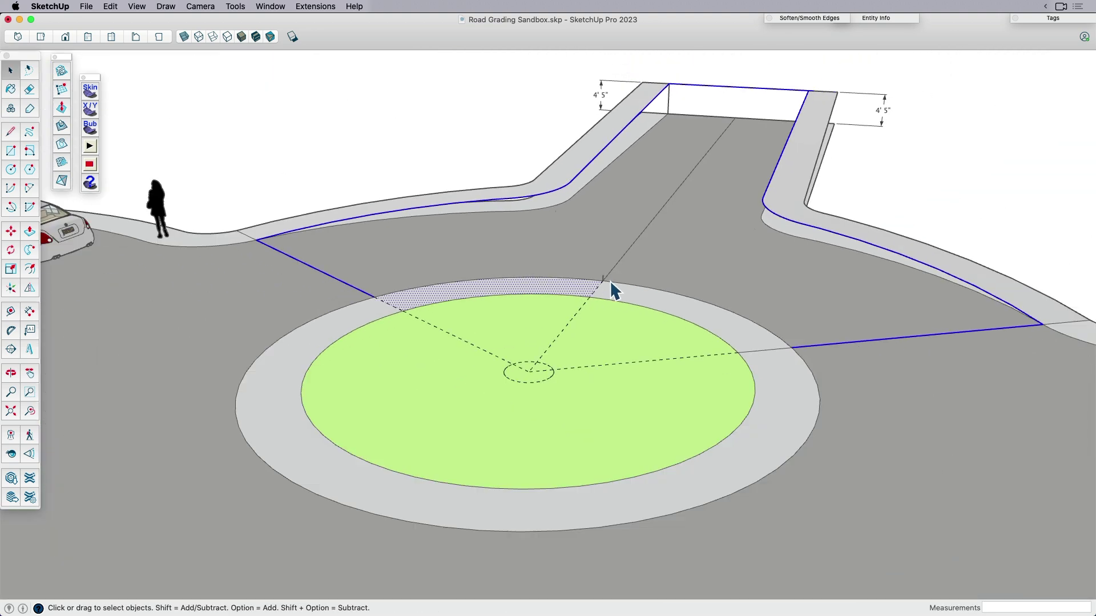
key(a)
click(374, 296)
click(790, 347)
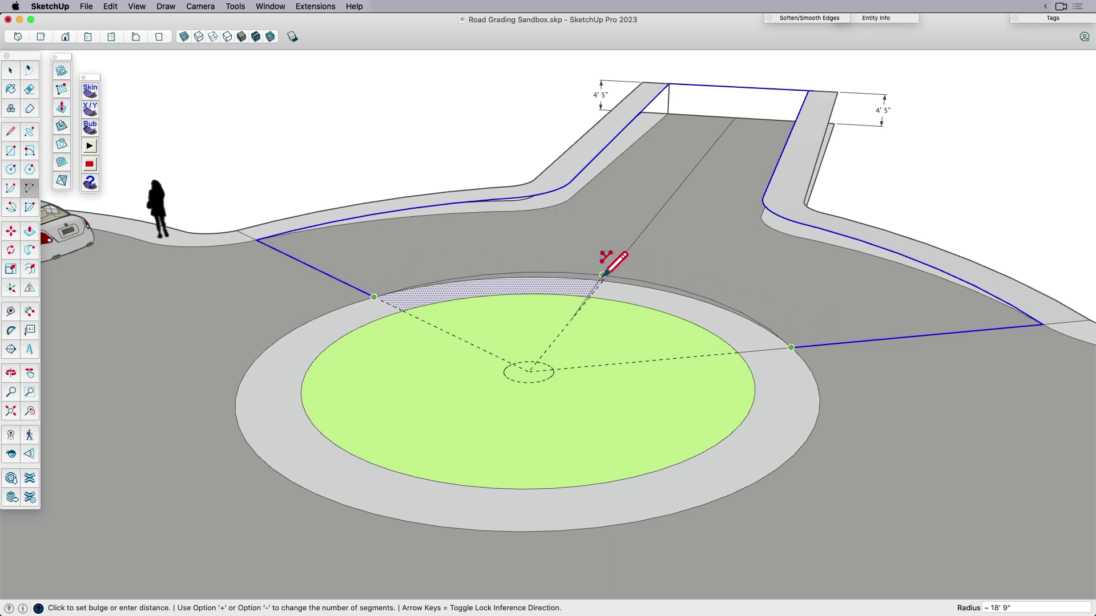
click(604, 275)
key(space)
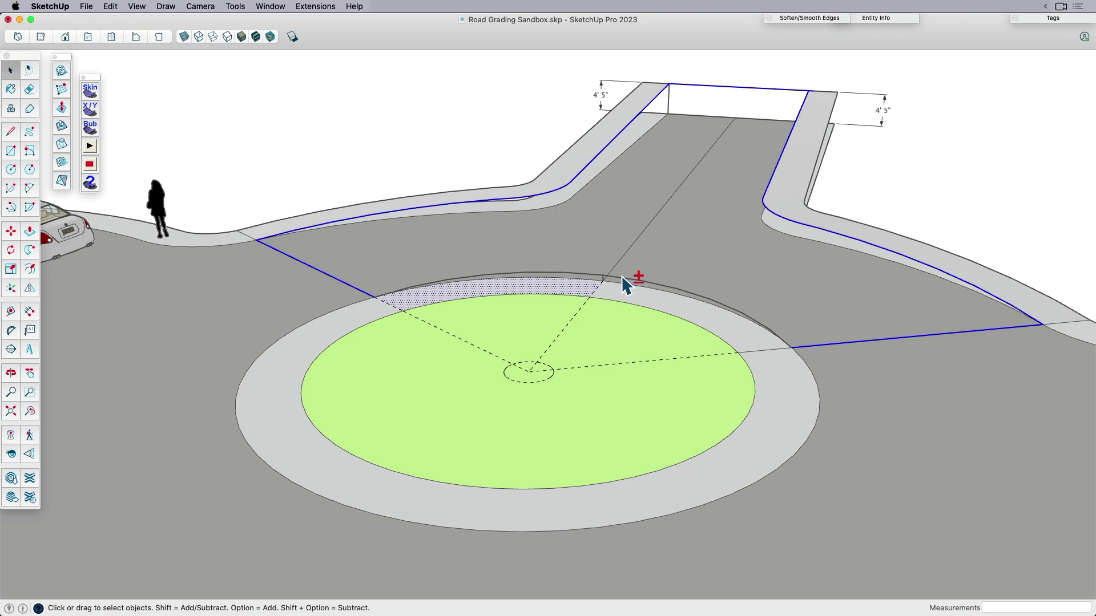
Step: Add the new arc to the outline and place a copy of the outline beside the model
shift+click(621, 277)
middle_drag(542, 279, 615, 255)
key(m)
key(alt)
click(602, 303)
scroll(459, 294, down, 6)
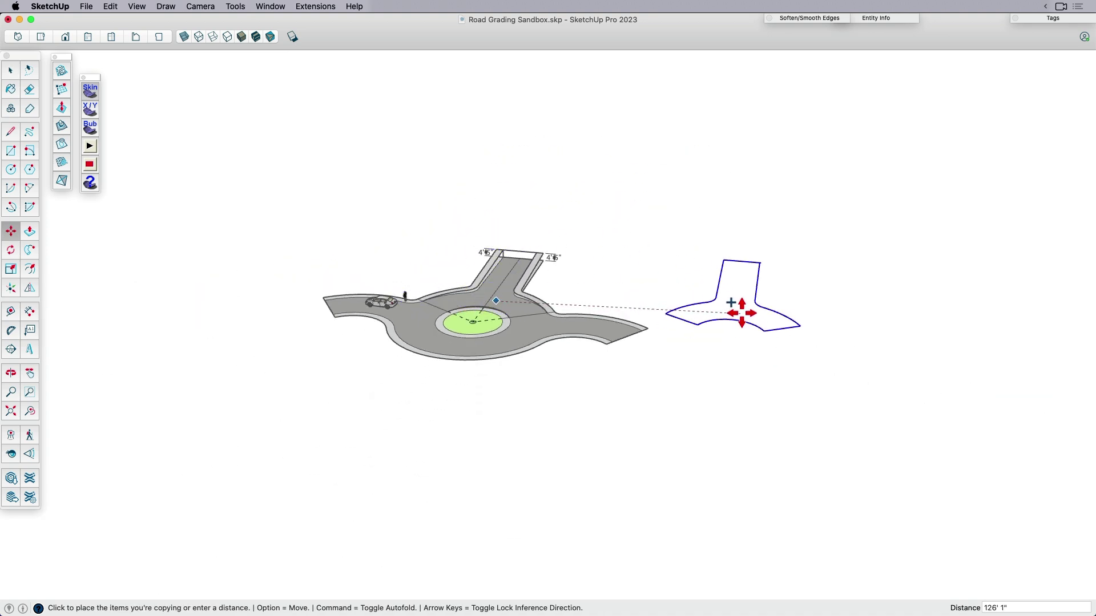
click(782, 325)
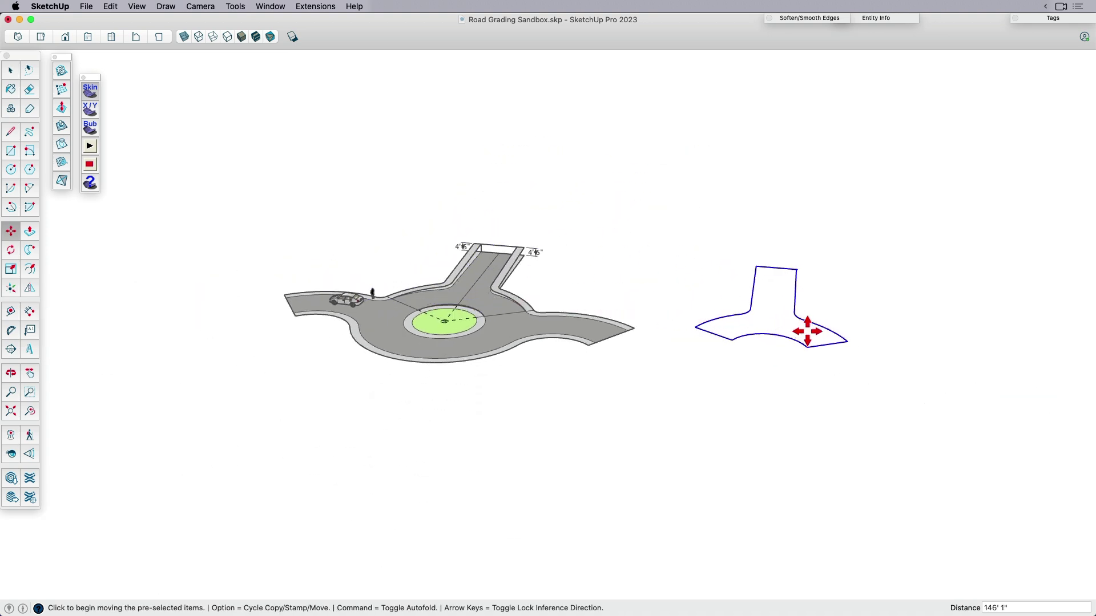
key(space)
Step: Select the copied outline's edges and weld them into one curve
scroll(868, 348, up, 8)
scroll(831, 361, up, 6)
click(851, 398)
scroll(868, 404, down, 10)
middle_drag(693, 341, 707, 345)
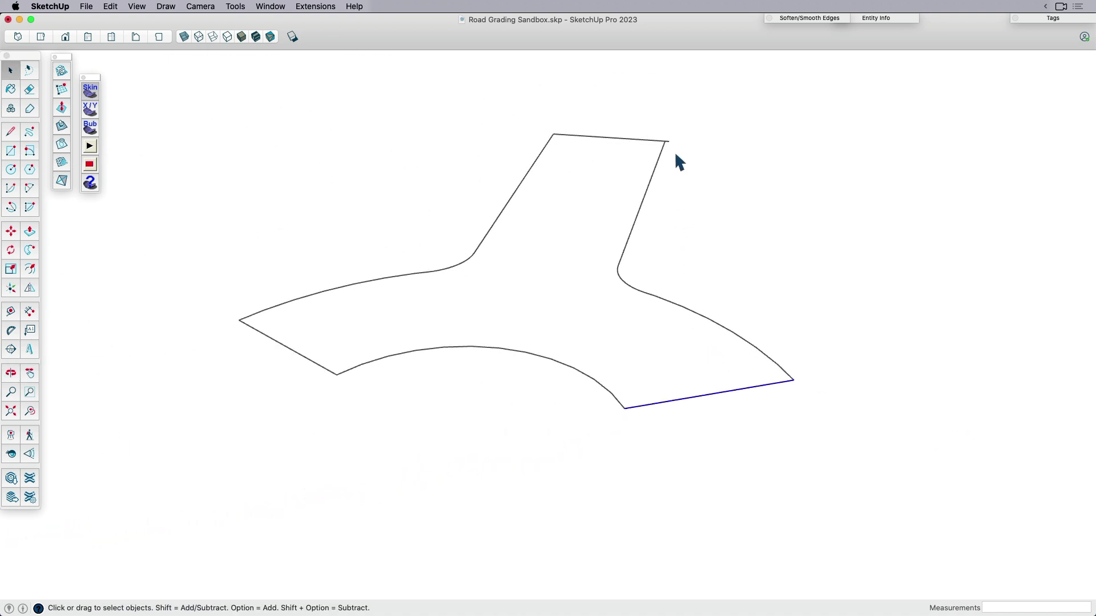
scroll(668, 143, up, 8)
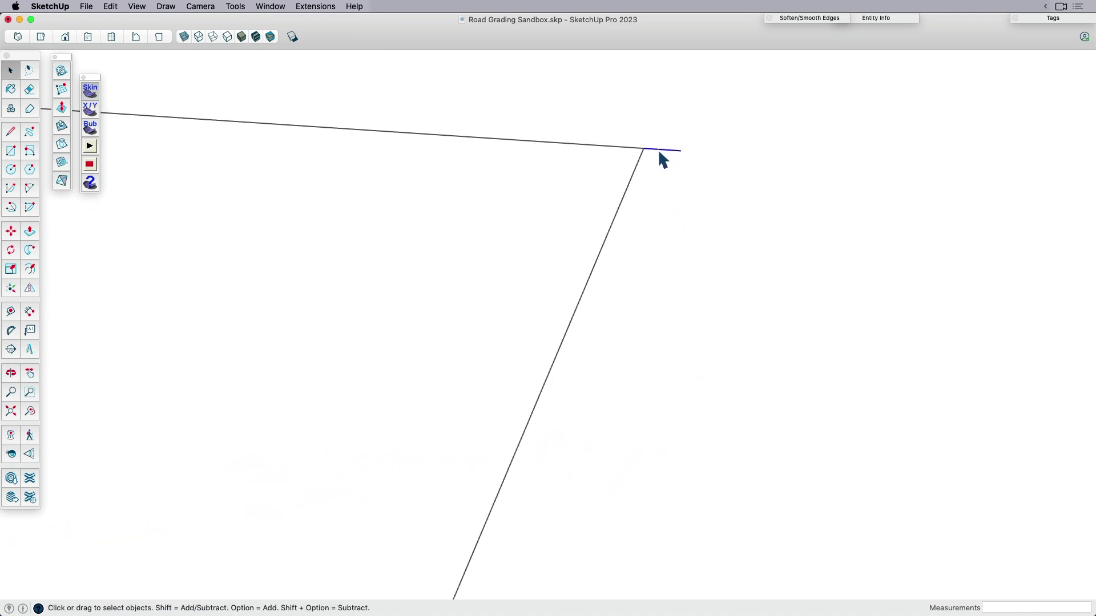
scroll(735, 174, down, 8)
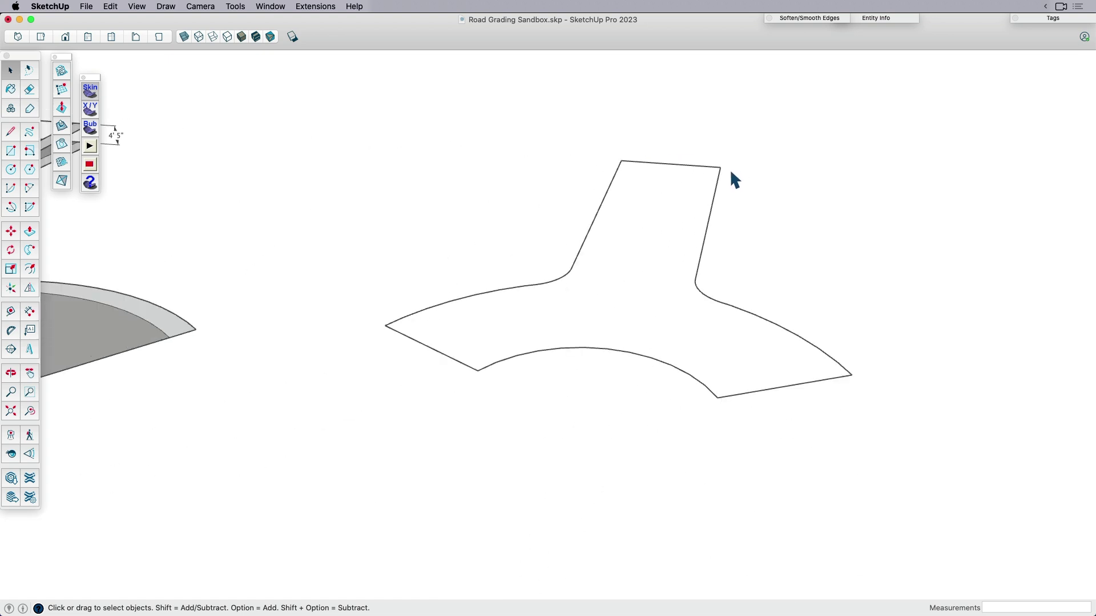
right_click(707, 224)
click(737, 331)
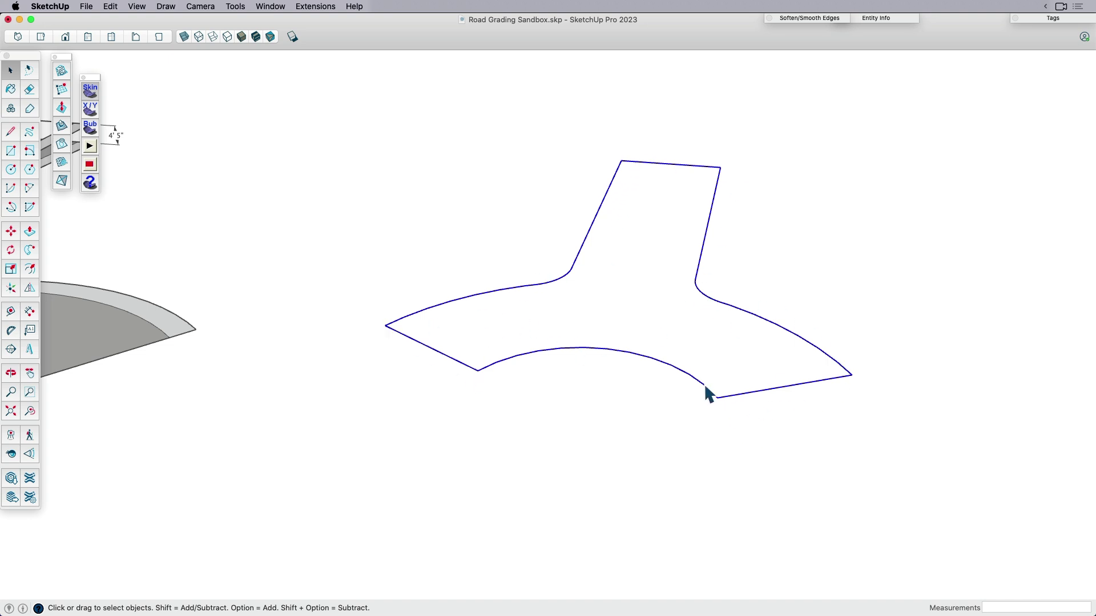
Step: Skin the welded outline with a Soap Skin mesh of 40 divisions and commit it
click(612, 350)
click(90, 90)
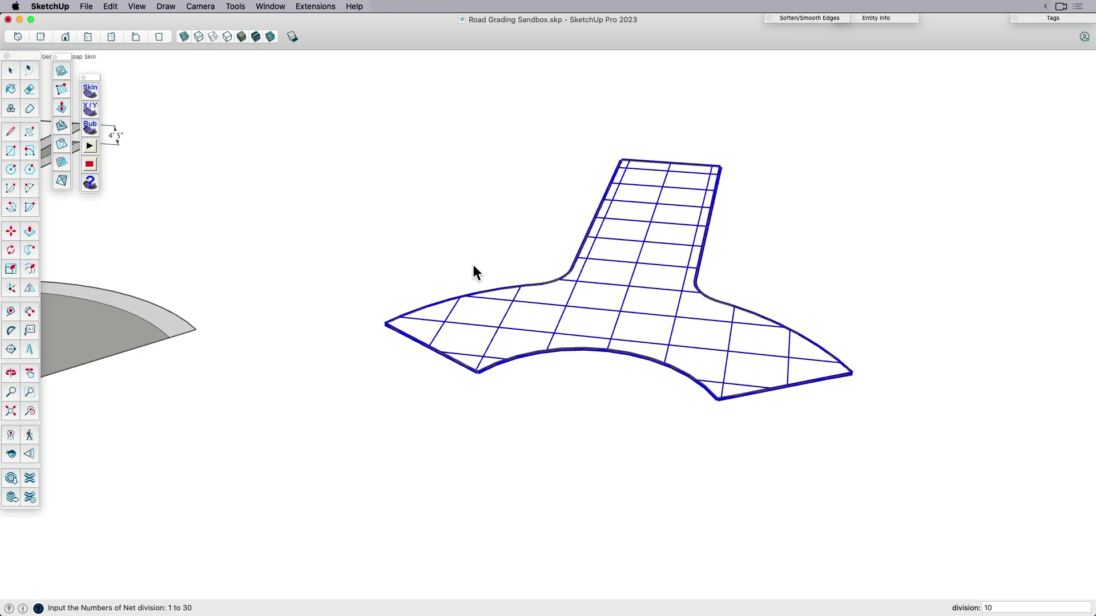
text(40)
key(Return)
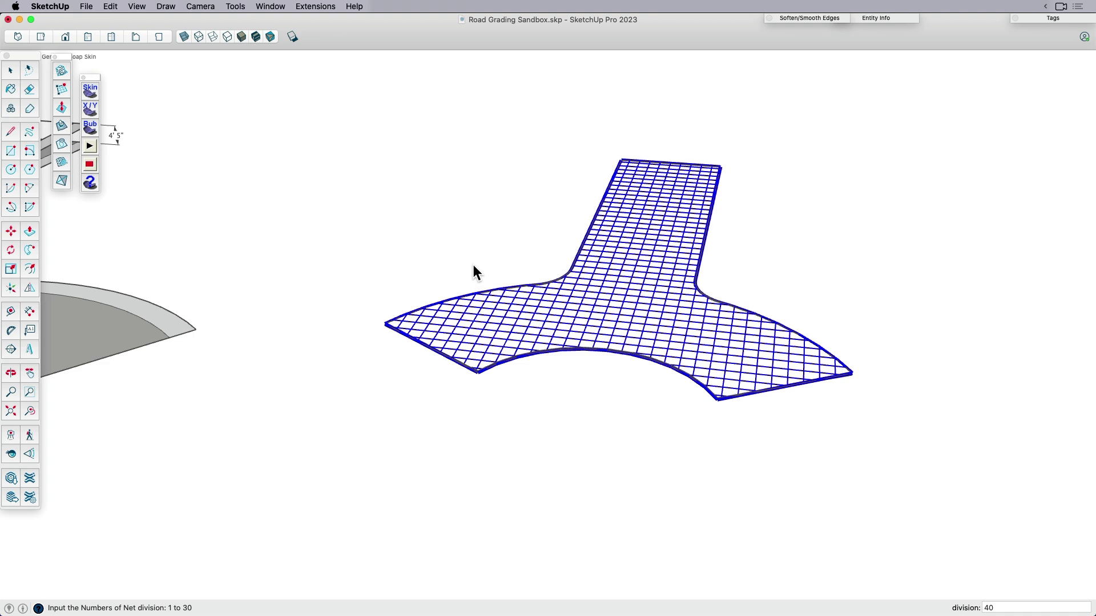
key(Return)
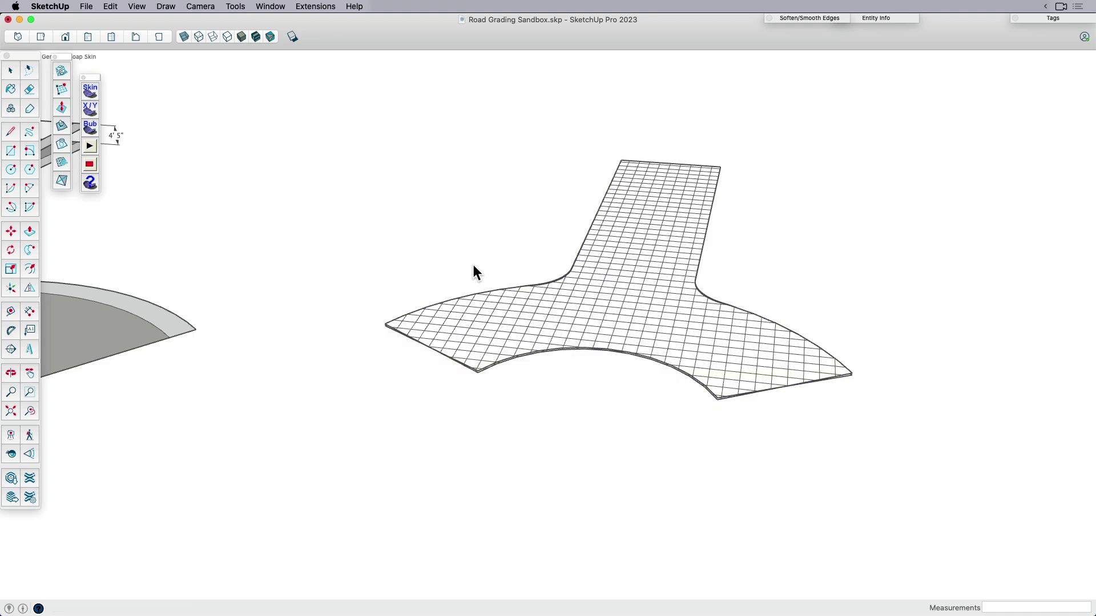
middle_drag(829, 358, 644, 330)
Step: Soften the new mesh's grid edges
click(644, 330)
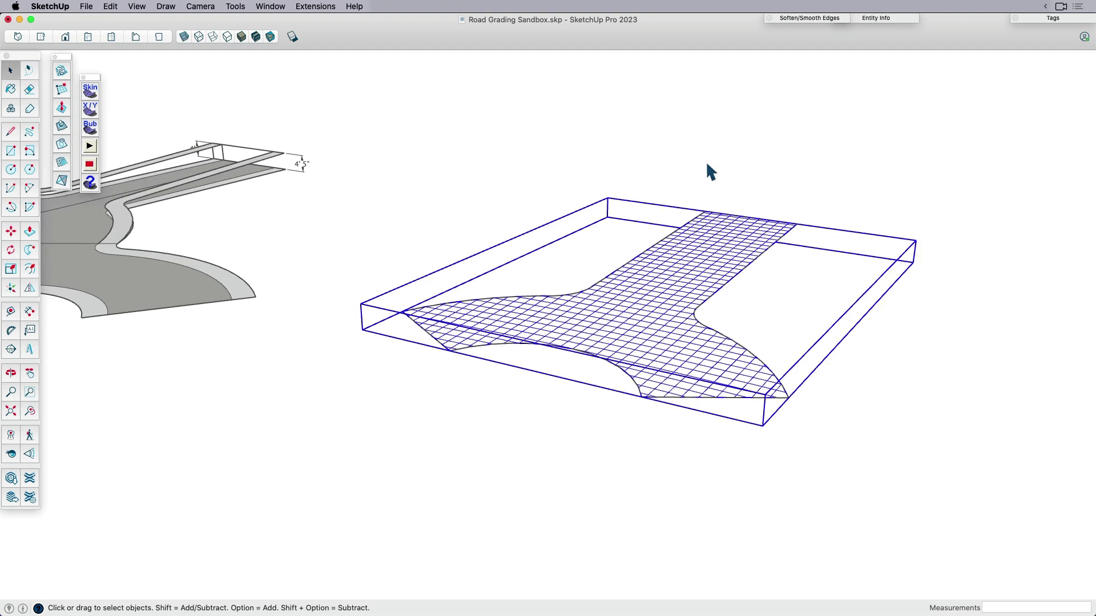
click(817, 18)
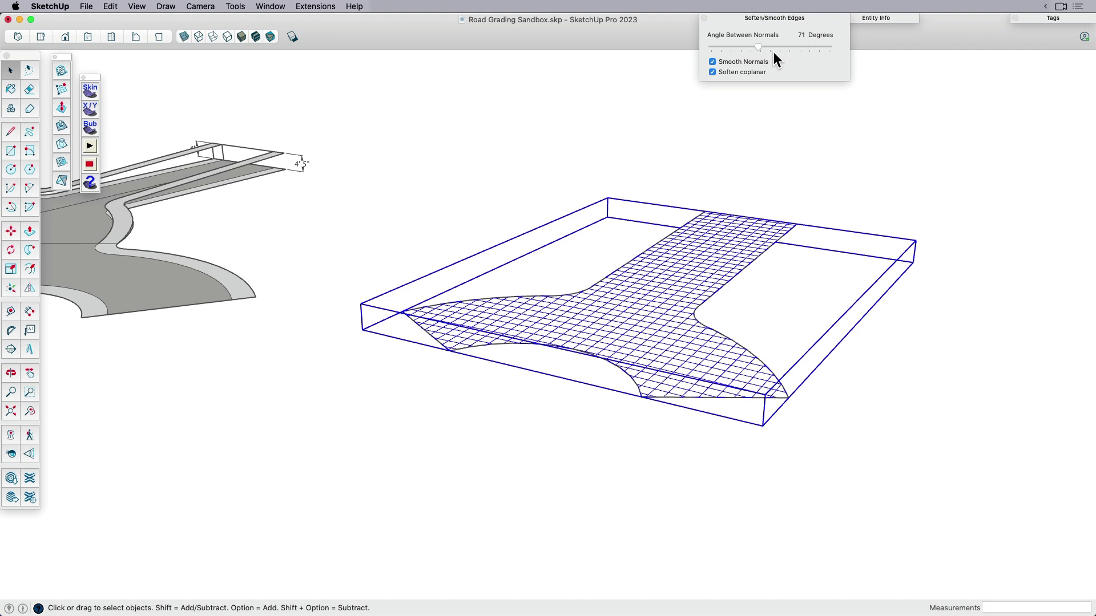
click(759, 17)
middle_drag(682, 274, 734, 330)
Step: Move the mesh by its lower corner onto the road junction
key(m)
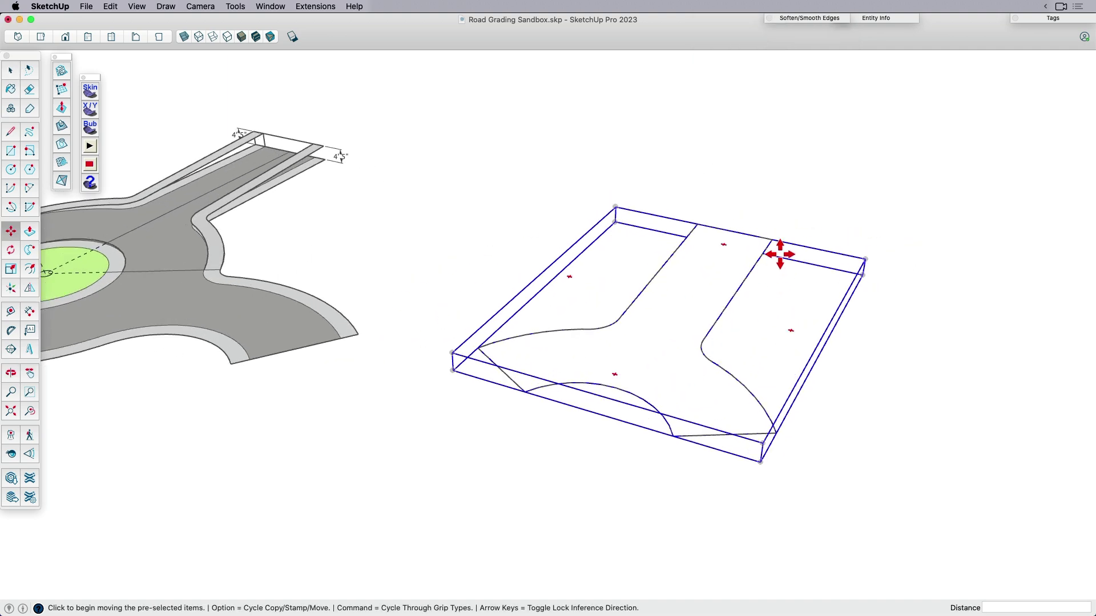
key(space)
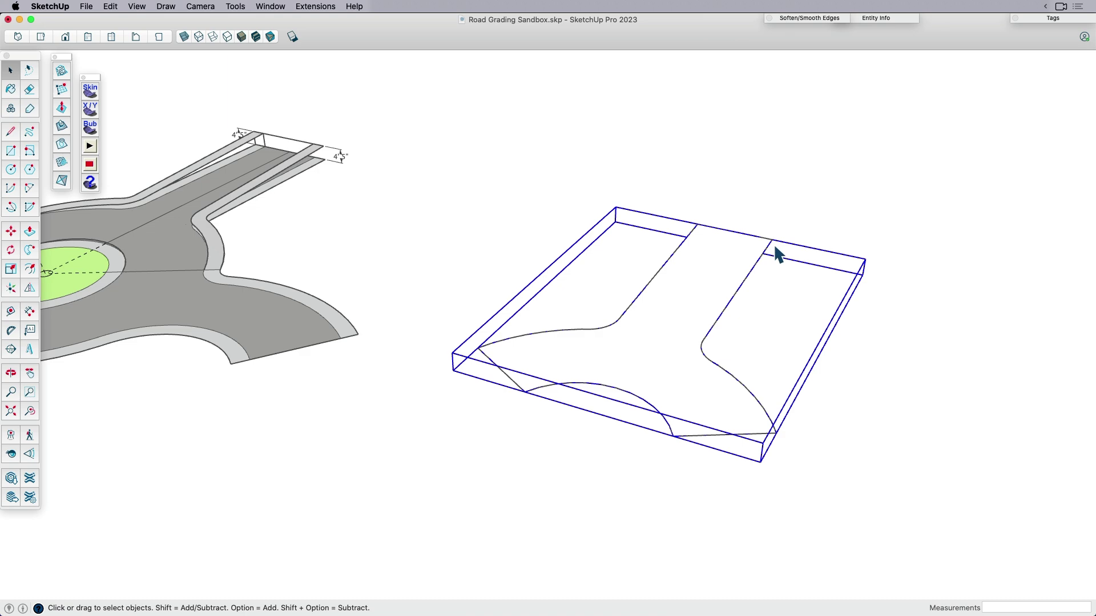
key(m)
scroll(775, 240, up, 2)
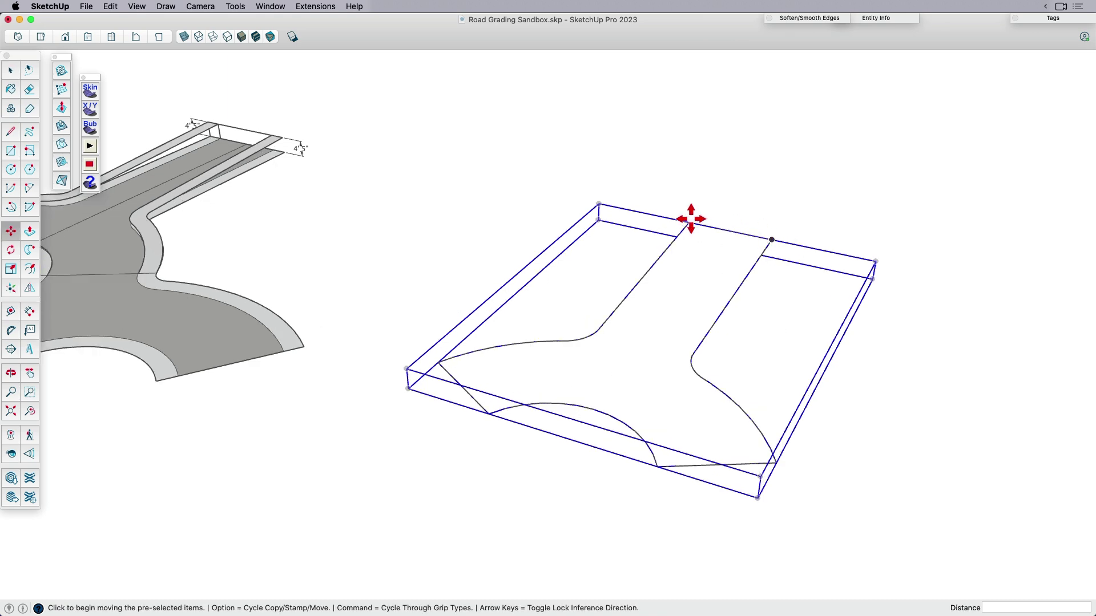
click(777, 463)
scroll(653, 394, down, 3)
scroll(326, 340, up, 5)
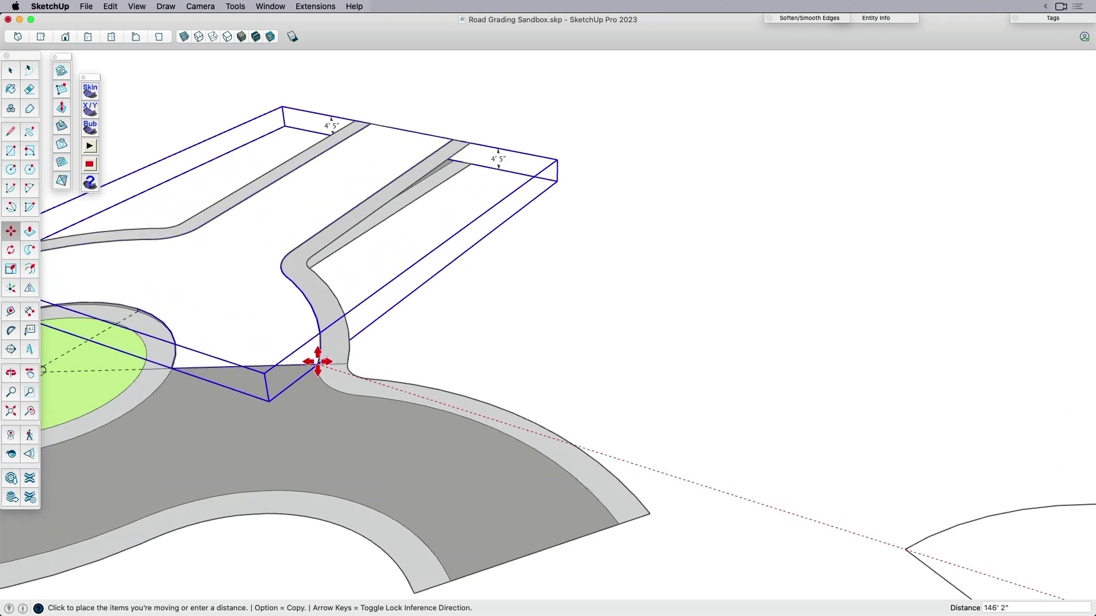
scroll(318, 361, up, 3)
click(320, 371)
key(space)
scroll(643, 370, down, 2)
scroll(622, 371, down, 3)
Step: Paint the mesh face the road's gray
key(b)
click(502, 322)
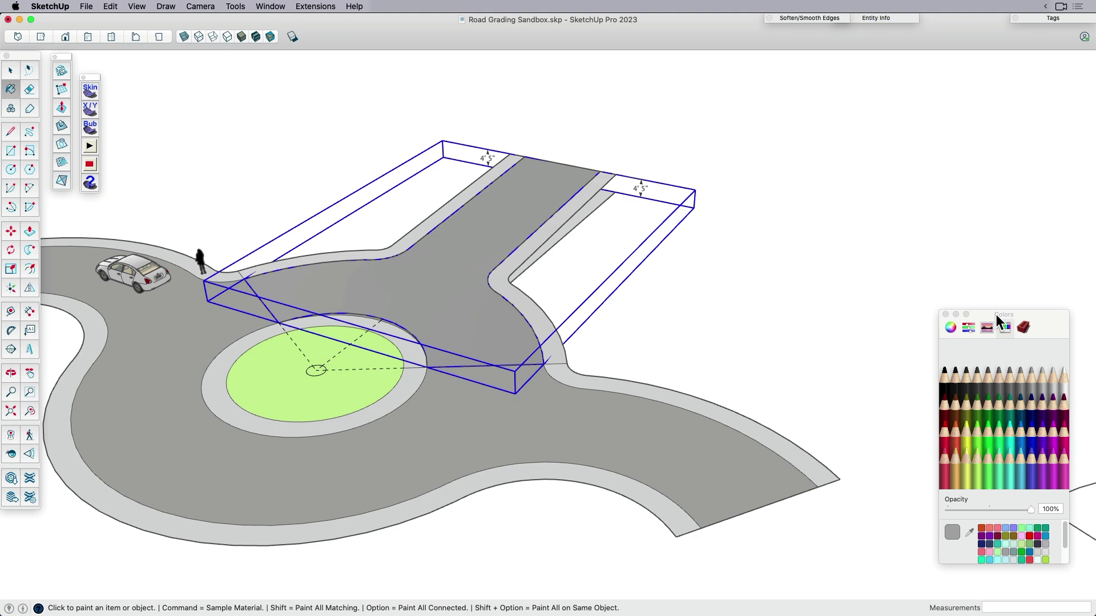
click(945, 315)
key(space)
scroll(721, 325, down, 3)
scroll(560, 318, up, 3)
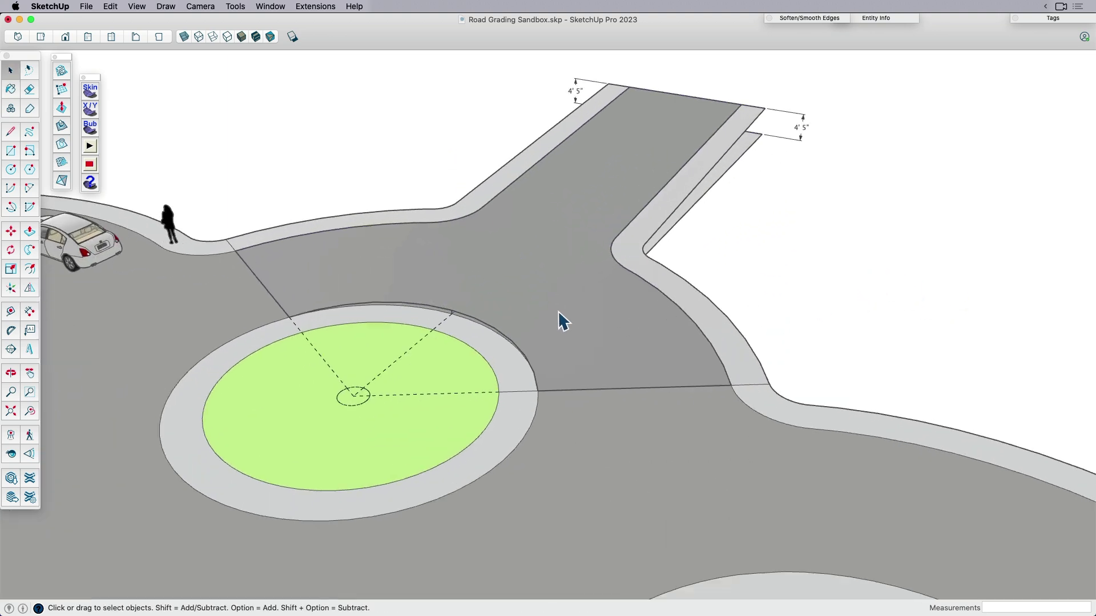
middle_drag(560, 318, 707, 320)
Step: Copy the car onto the sloped ramp
click(174, 228)
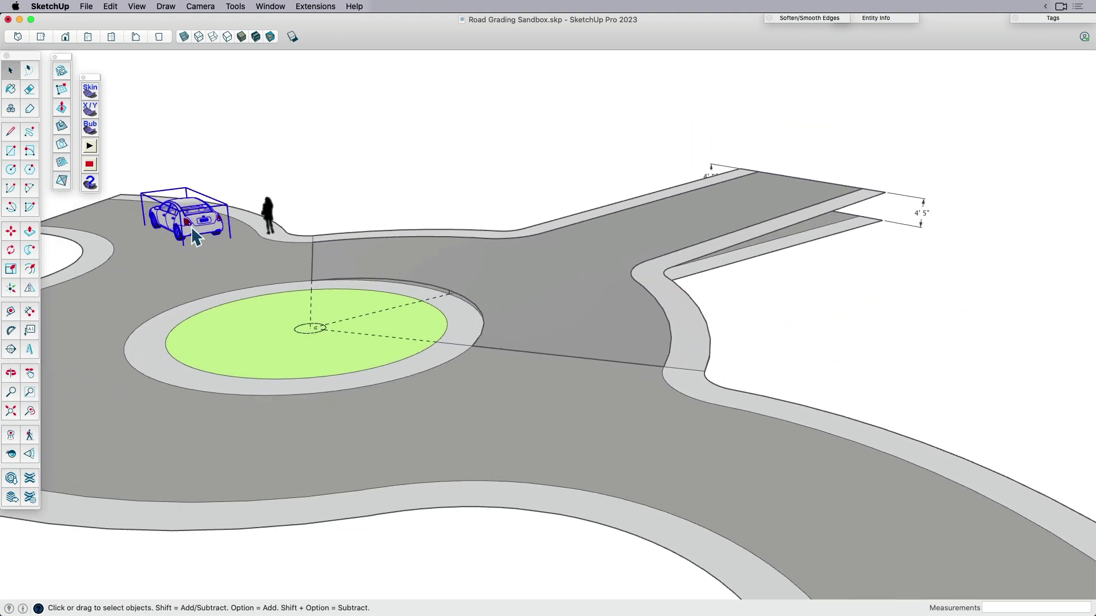
key(m)
key(alt)
click(180, 256)
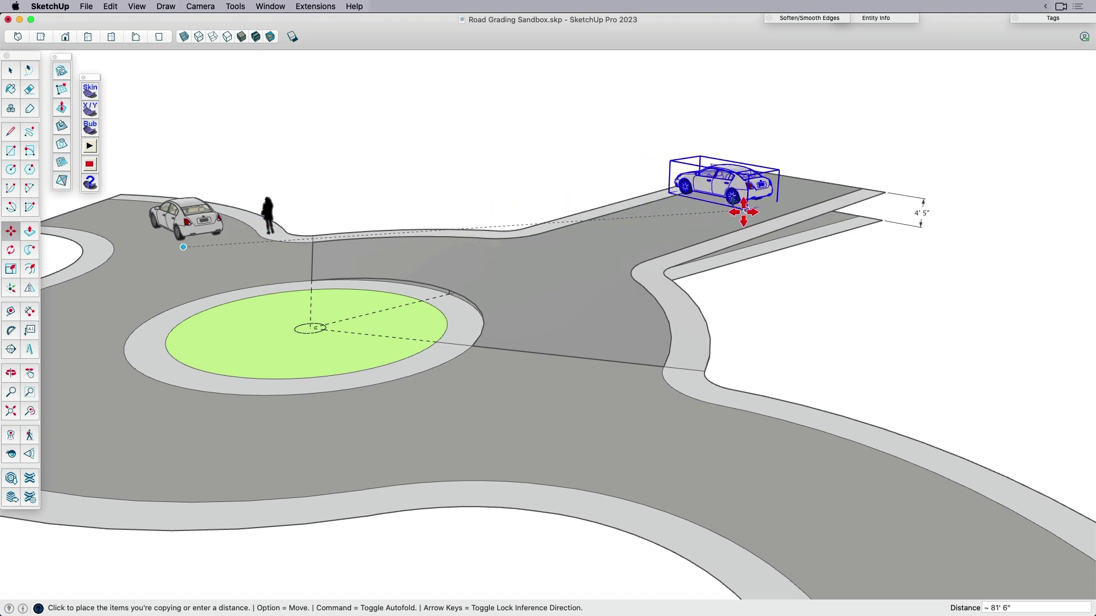
click(745, 212)
Step: Rotate the car copy about its rear wheel
key(q)
click(736, 208)
click(679, 201)
click(659, 237)
key(space)
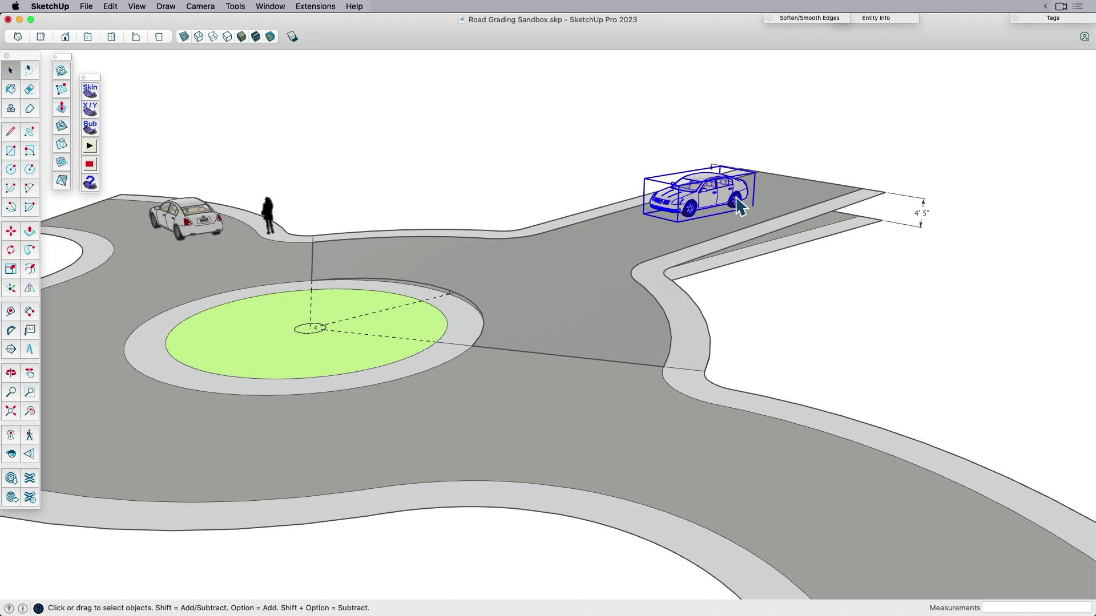
scroll(711, 189, up, 3)
scroll(742, 199, up, 2)
Step: Rotate the car again about the rear wheel to match the slope
key(q)
scroll(788, 211, up, 3)
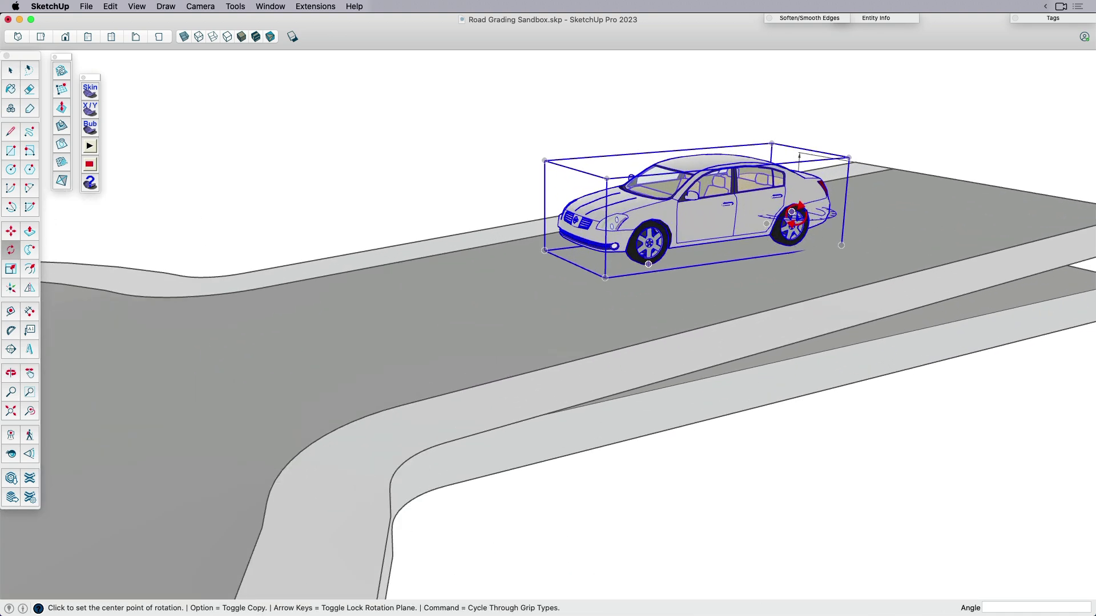
click(793, 220)
click(630, 230)
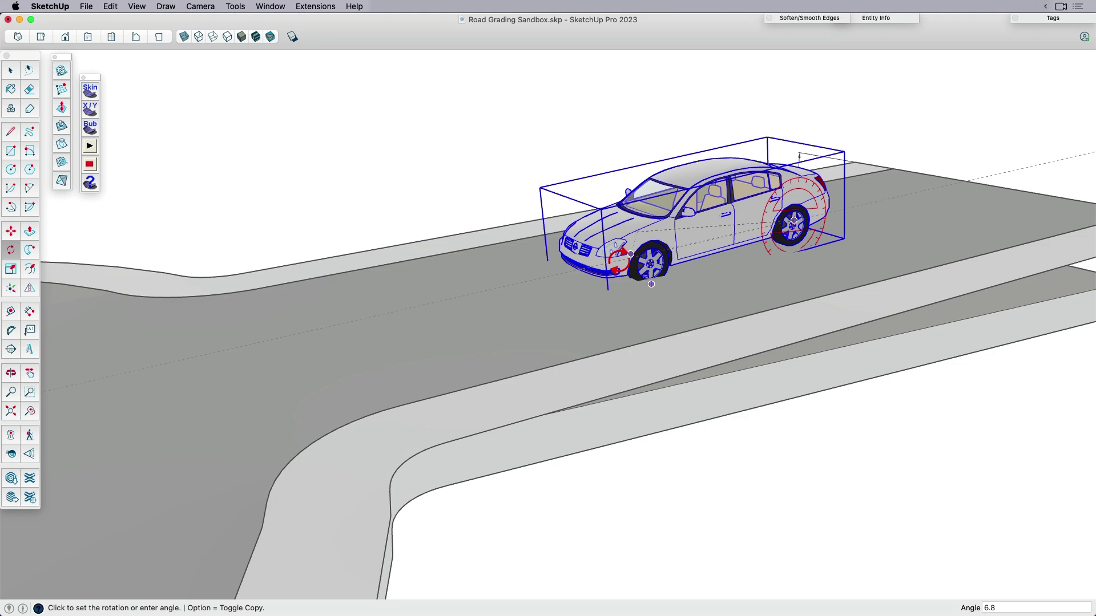
click(618, 258)
middle_drag(622, 254, 575, 177)
key(space)
Step: Undo that tilt and re-tilt the car's nose down onto the ramp
key(super+z)
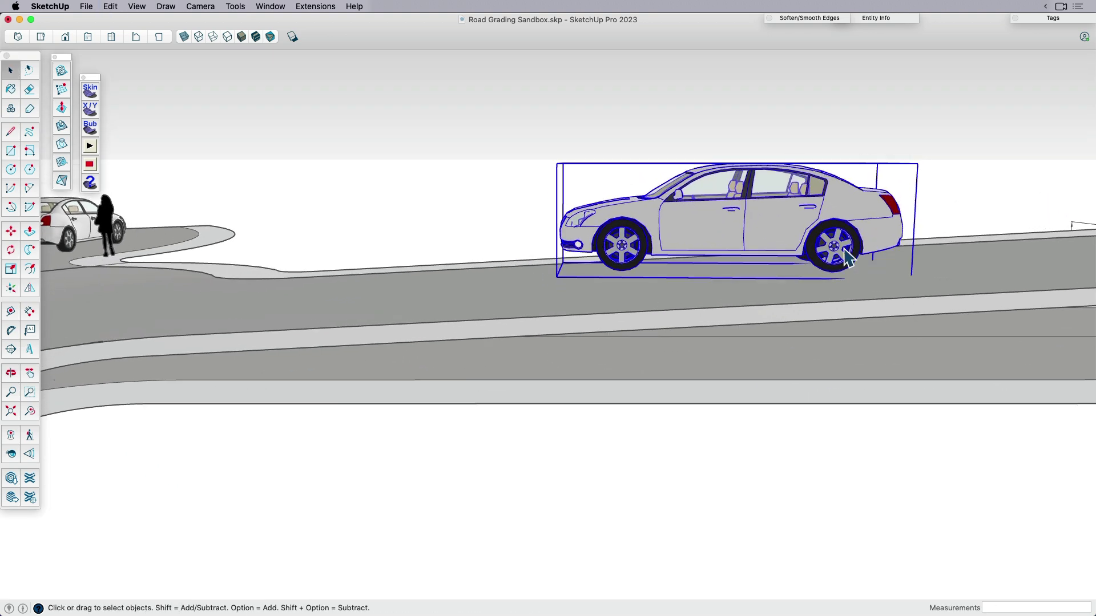
key(q)
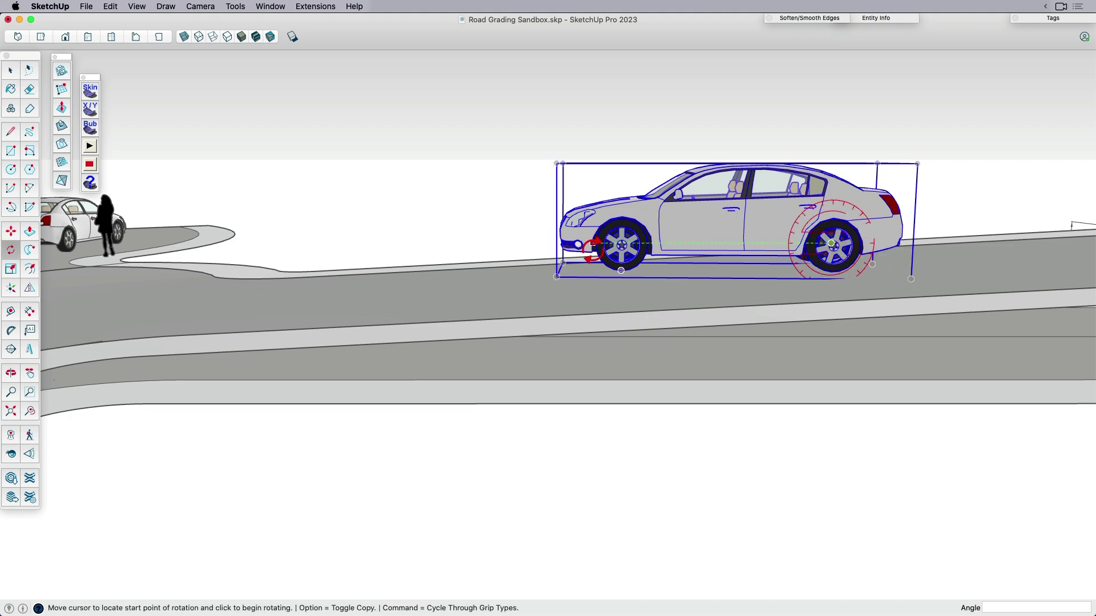
click(586, 254)
click(567, 274)
key(space)
key(super+t)
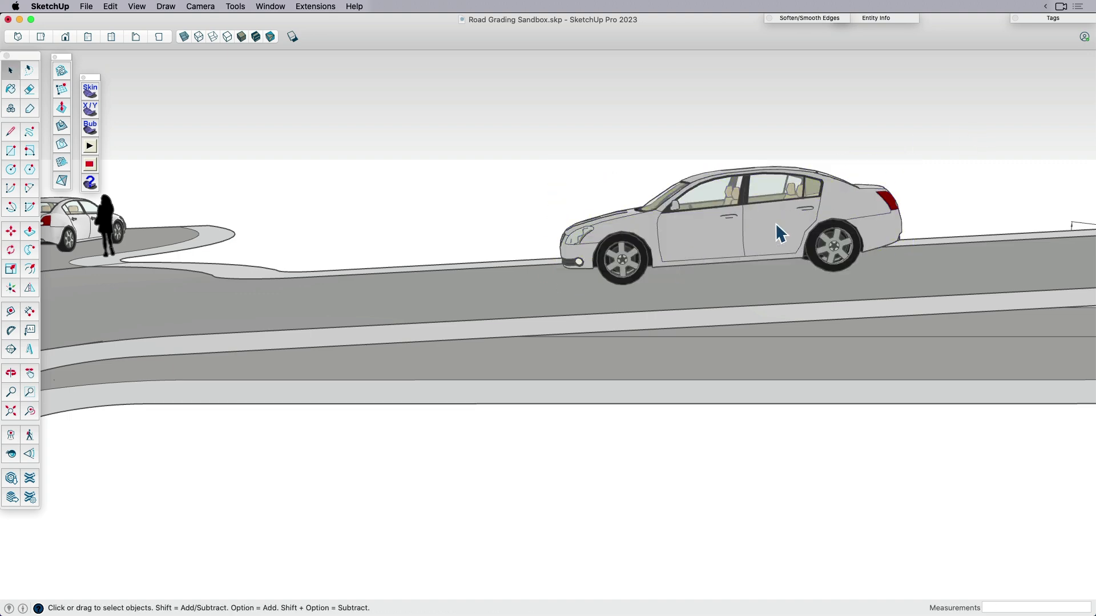
scroll(704, 362, down, 5)
middle_drag(705, 361, 470, 305)
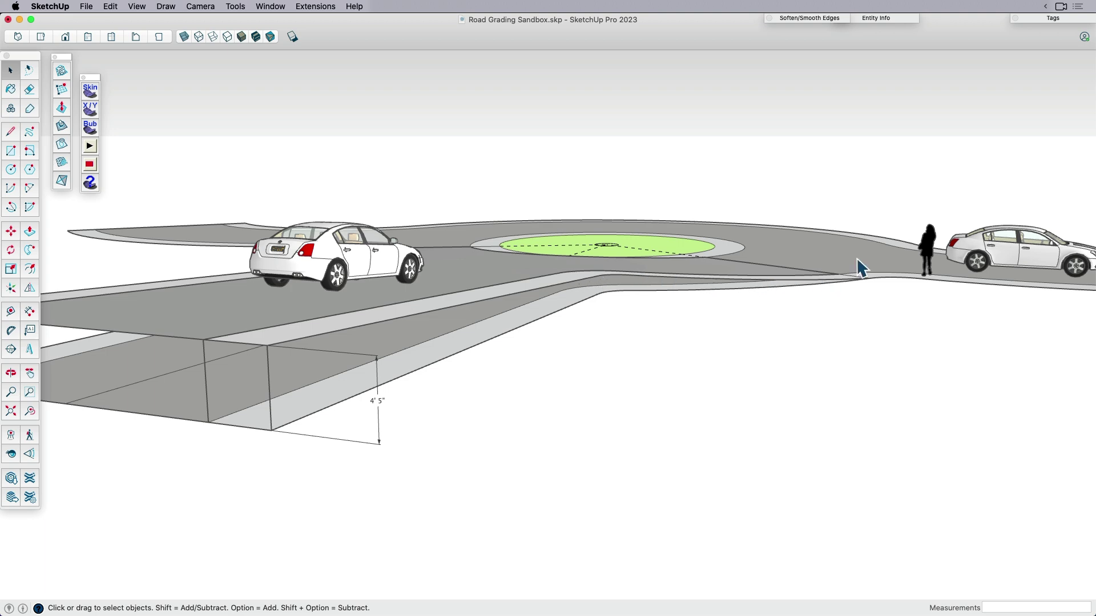
middle_drag(866, 261, 386, 286)
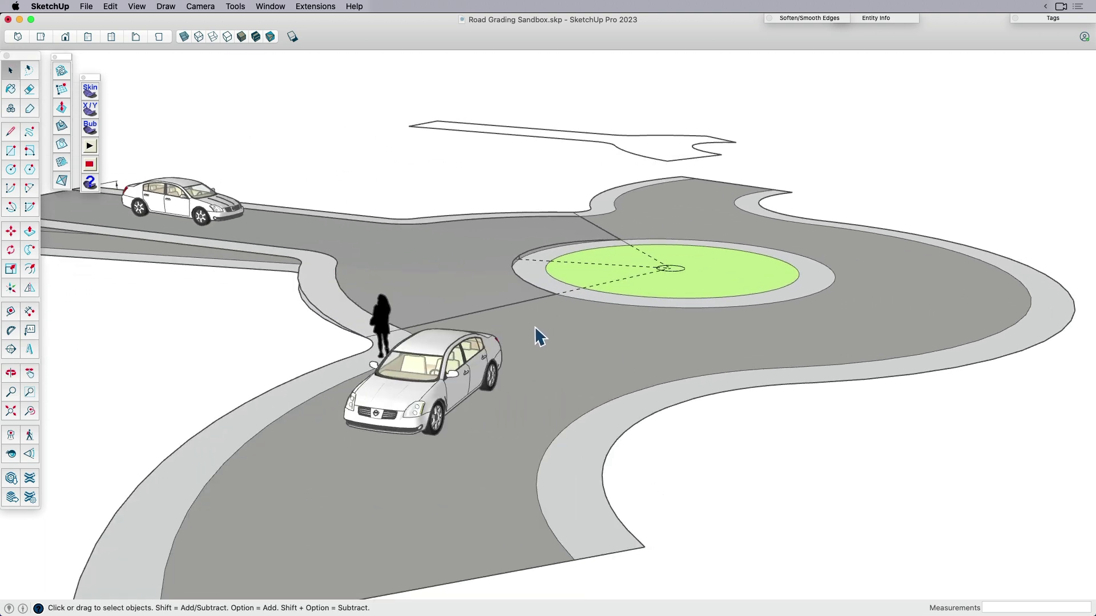
middle_drag(839, 262, 424, 323)
scroll(575, 240, up, 6)
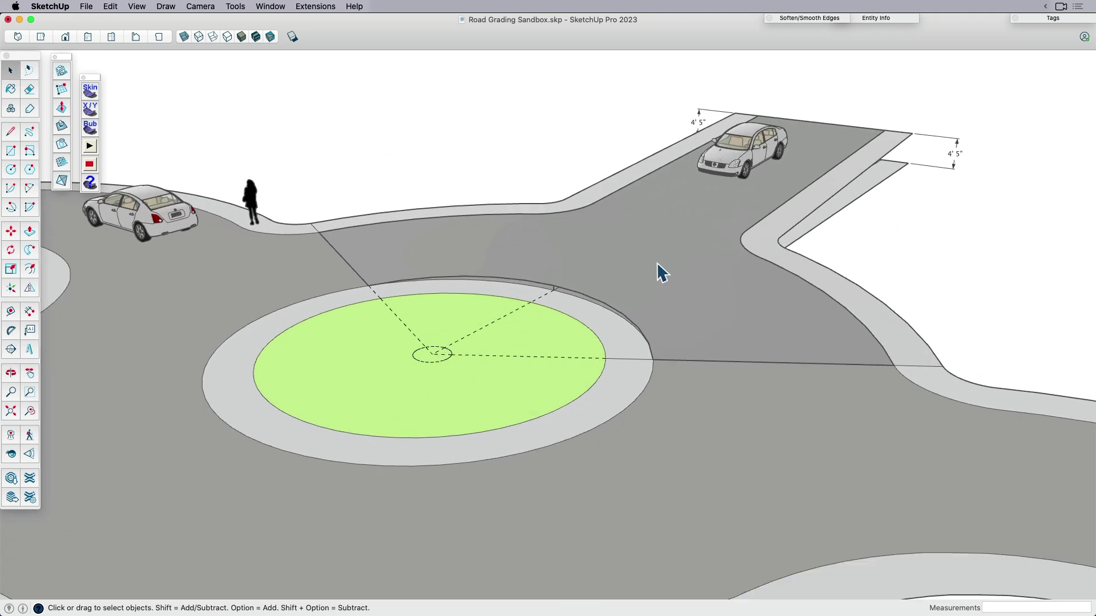
scroll(661, 273, down, 4)
click(677, 253)
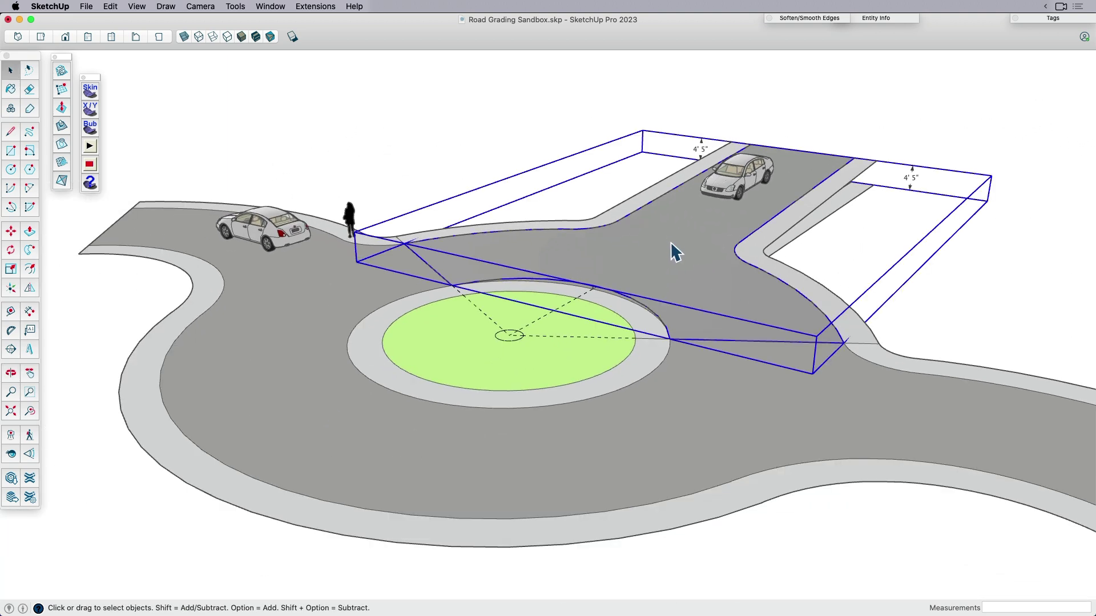
click(596, 171)
click(632, 212)
click(761, 256)
mouse_move(607, 215)
middle_down()
mouse_move(595, 216)
mouse_move(606, 220)
middle_up()
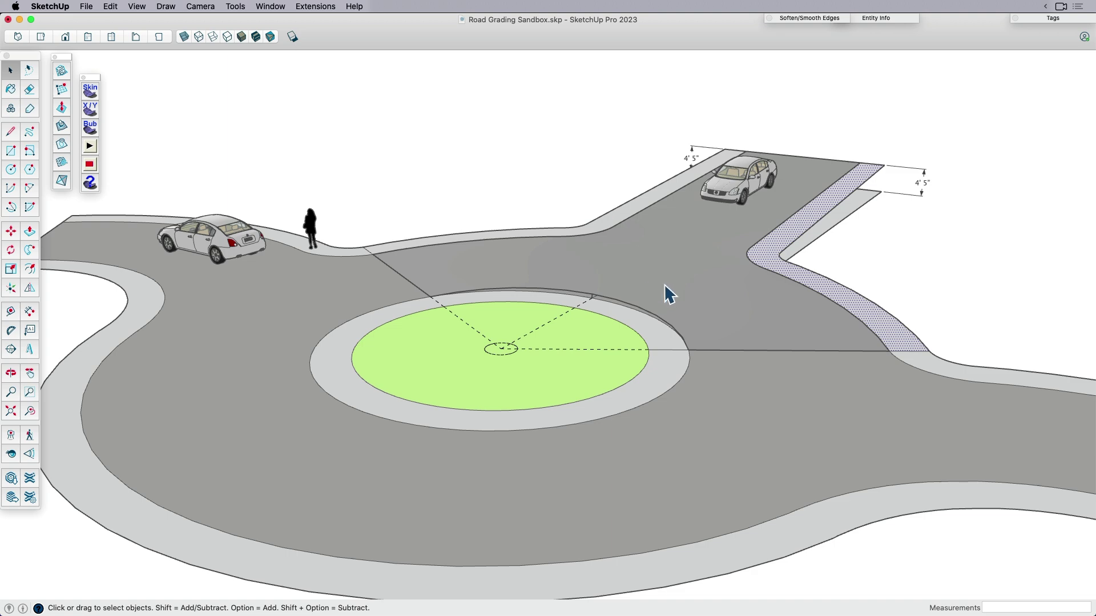